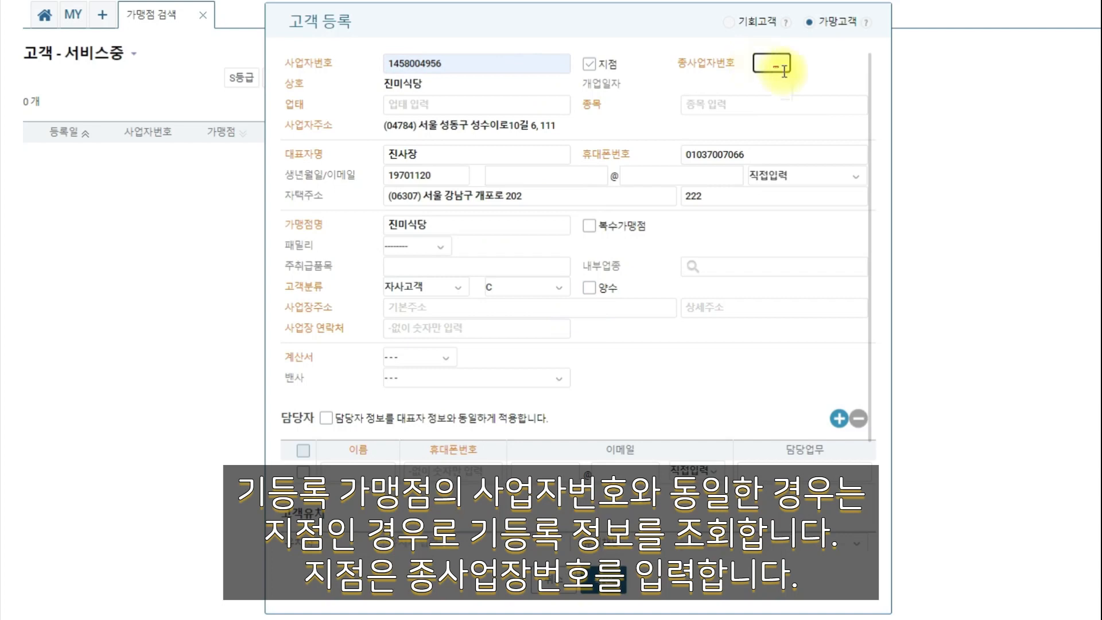
Enter 008 as the branch's 종사업자번호 in the customer registration form
{"action": "left_click", "coordinate": [783, 71]}
{"action": "type", "text": "008"}
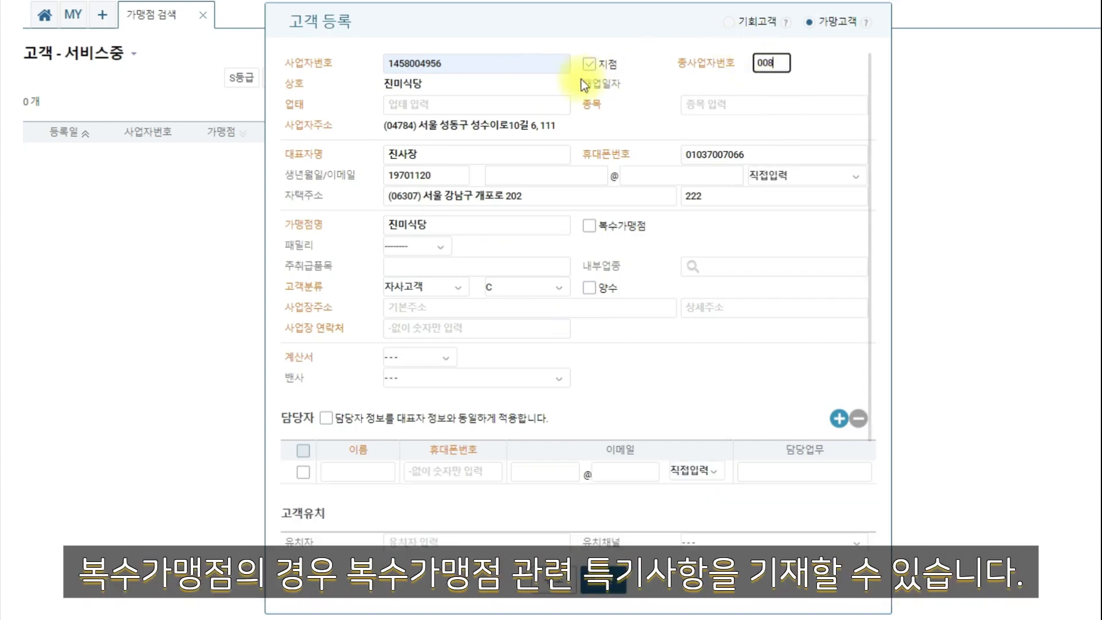
{"action": "left_click", "coordinate": [589, 227]}
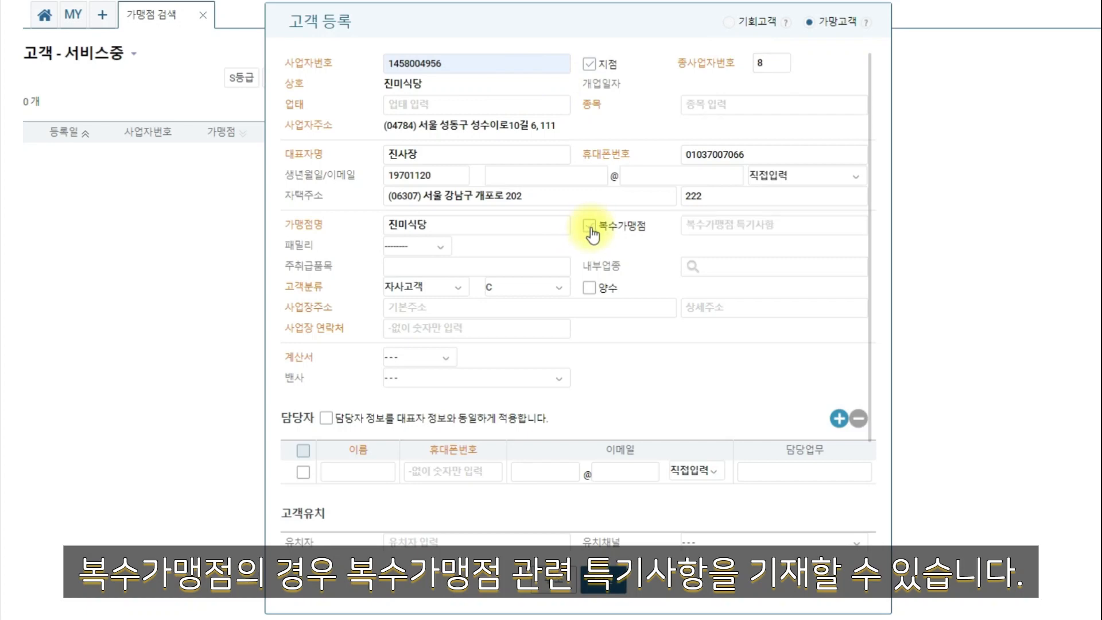
{"action": "left_click", "coordinate": [734, 228]}
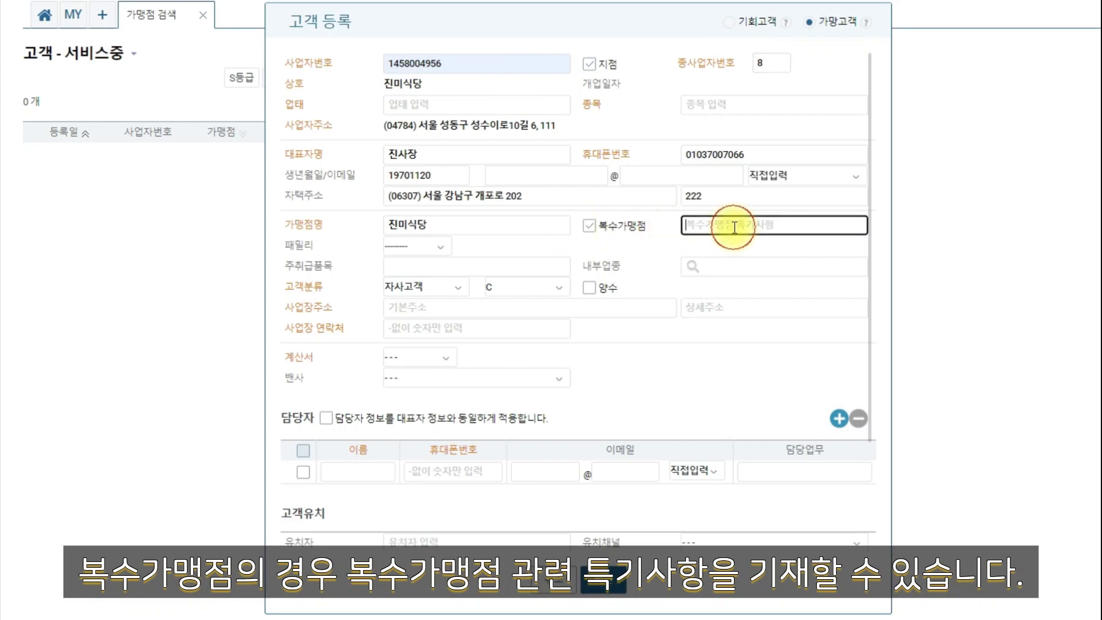
{"action": "left_click", "coordinate": [591, 226]}
Set the store's 패밀리 type to 일반 and enter 진미가 as the family name
{"action": "left_click", "coordinate": [436, 247]}
{"action": "left_click", "coordinate": [423, 306]}
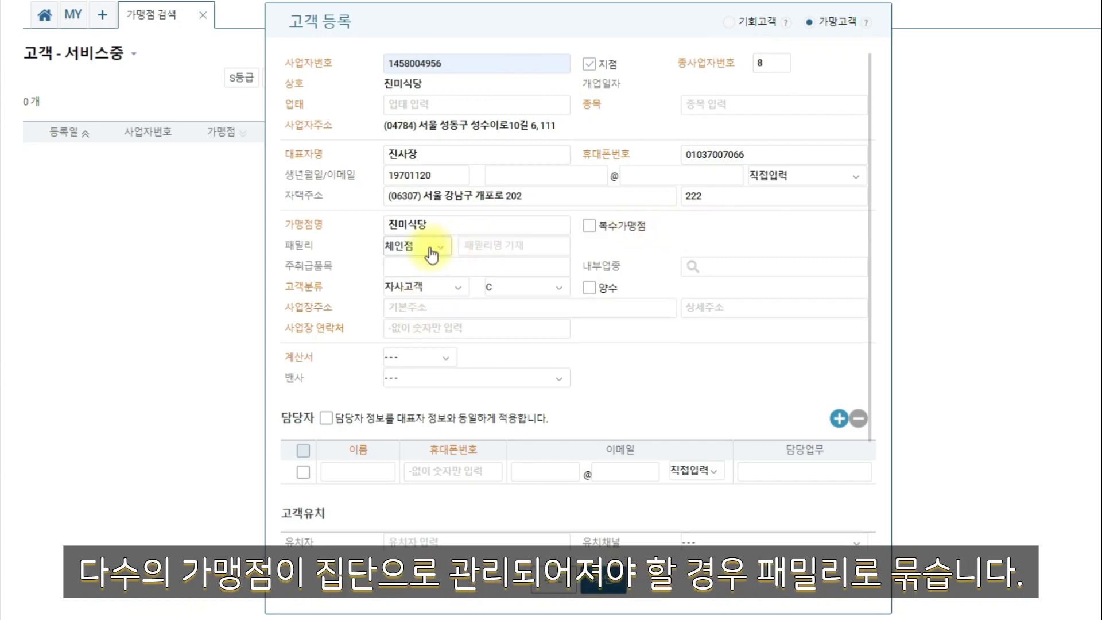
{"action": "left_click", "coordinate": [431, 247]}
{"action": "left_click", "coordinate": [429, 287]}
{"action": "left_click", "coordinate": [484, 248]}
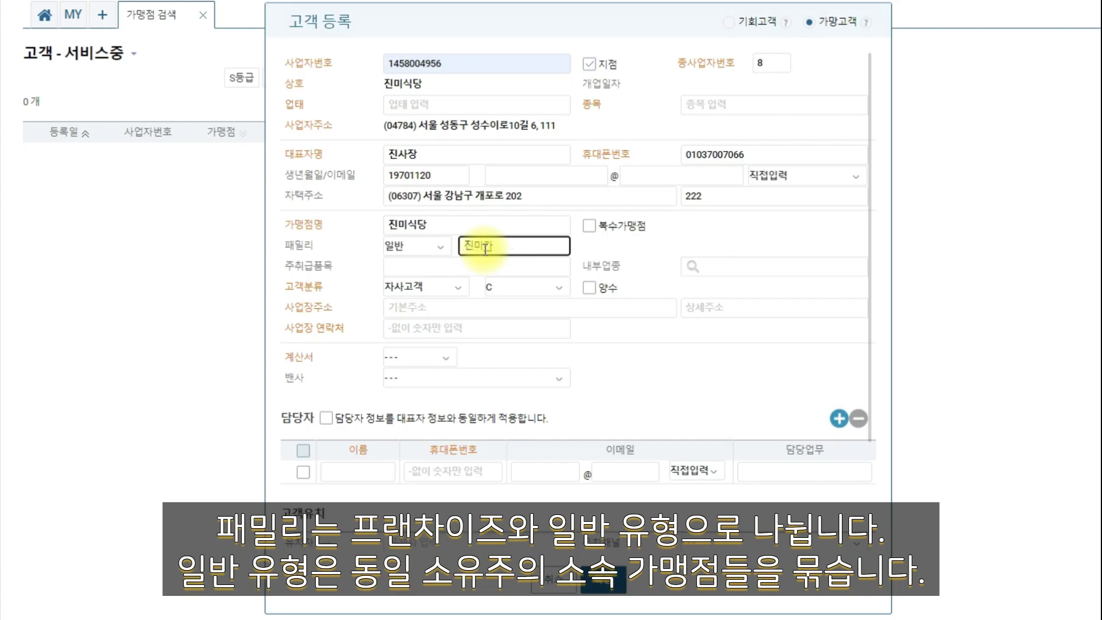
{"action": "type", "text": "진미가"}
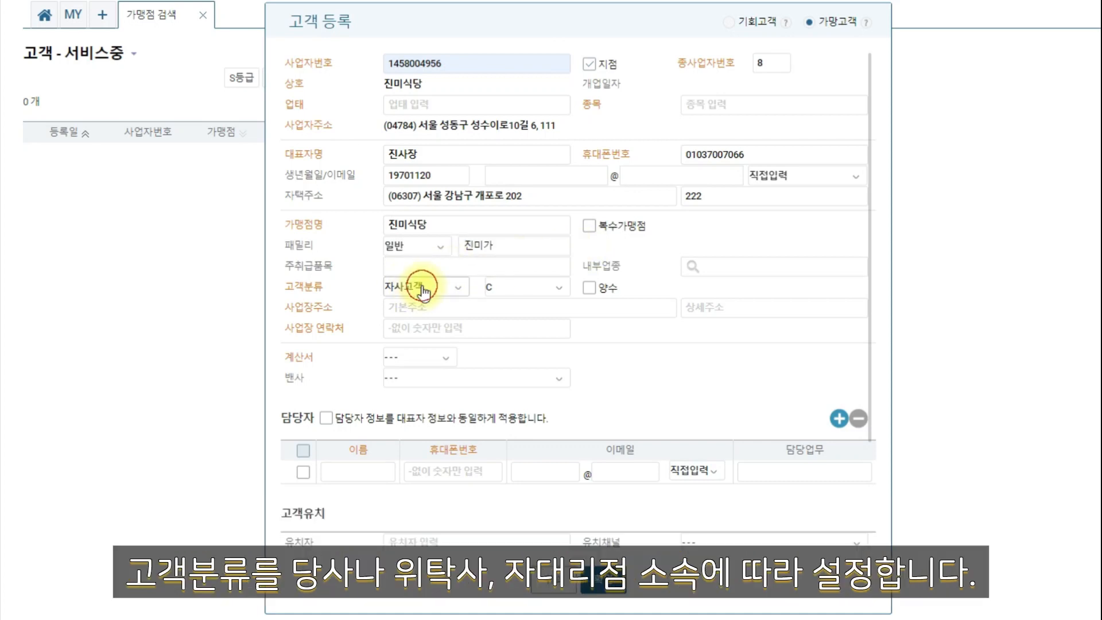
{"action": "left_click", "coordinate": [422, 287]}
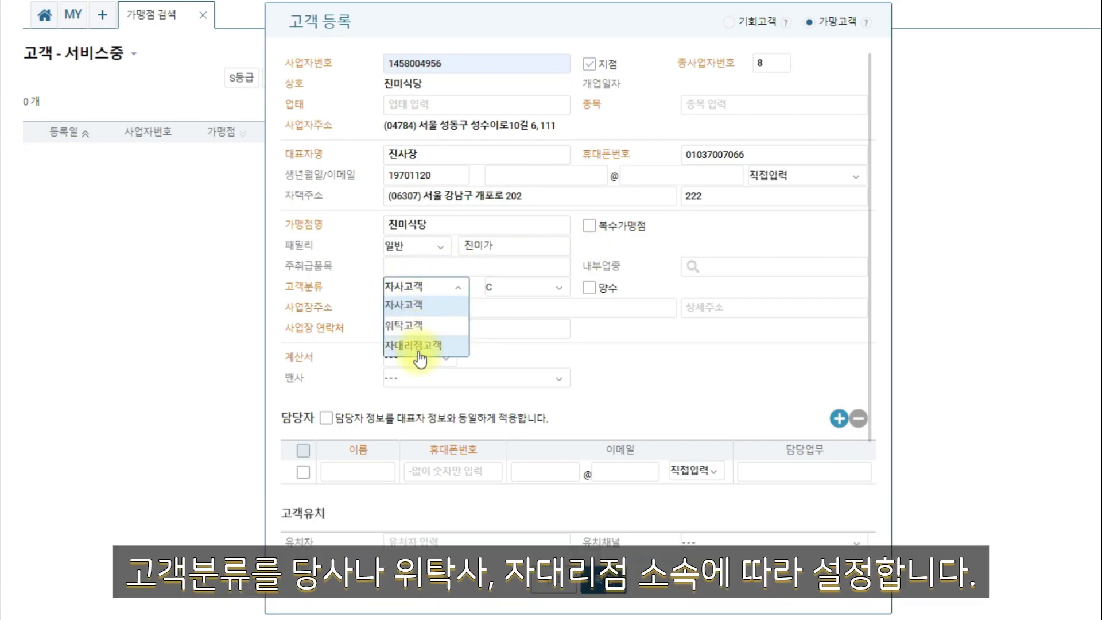
{"action": "left_click", "coordinate": [421, 305]}
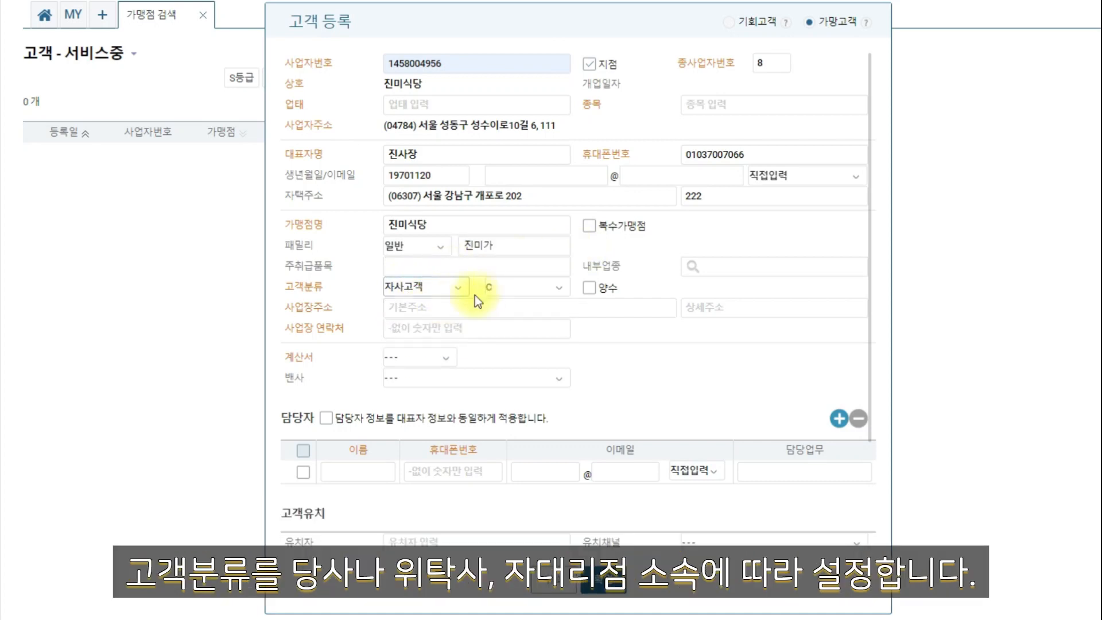
{"action": "left_click", "coordinate": [513, 291]}
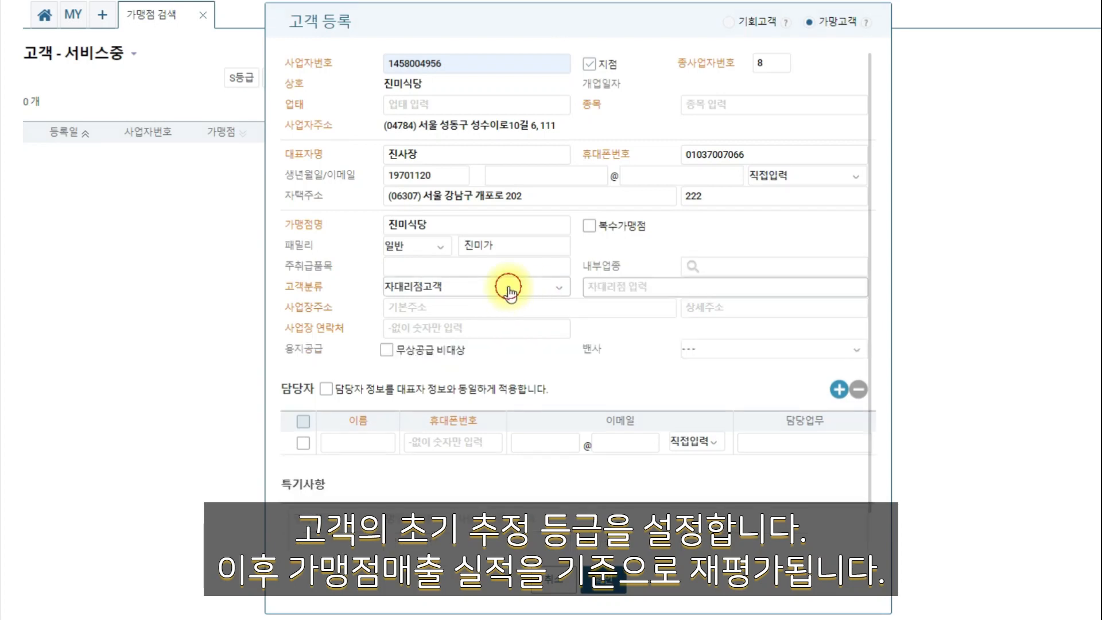
{"action": "left_click", "coordinate": [505, 284]}
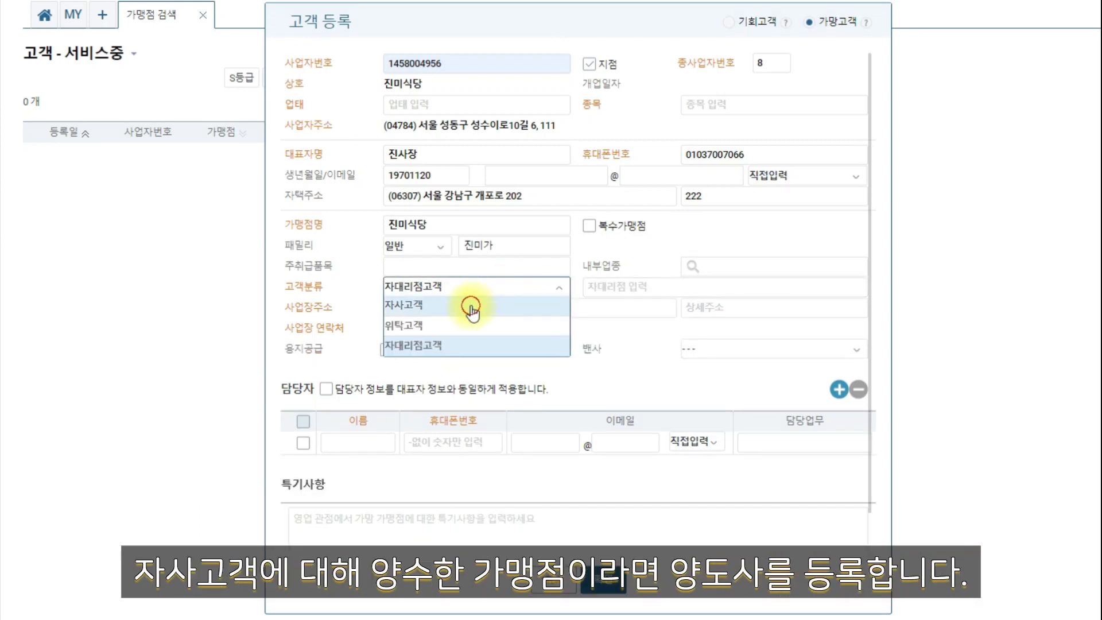
{"action": "left_click", "coordinate": [470, 308]}
{"action": "left_click", "coordinate": [589, 288]}
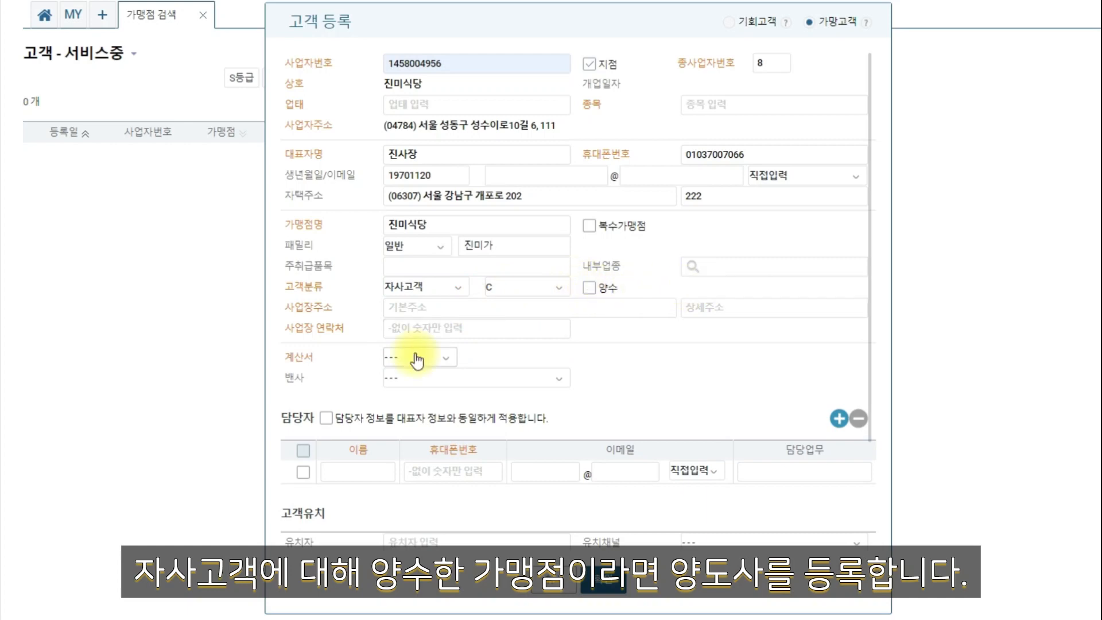
Set the store's 계산서 issuance to 후발급 and its 밴사 to DAOU
{"action": "left_click", "coordinate": [414, 353]}
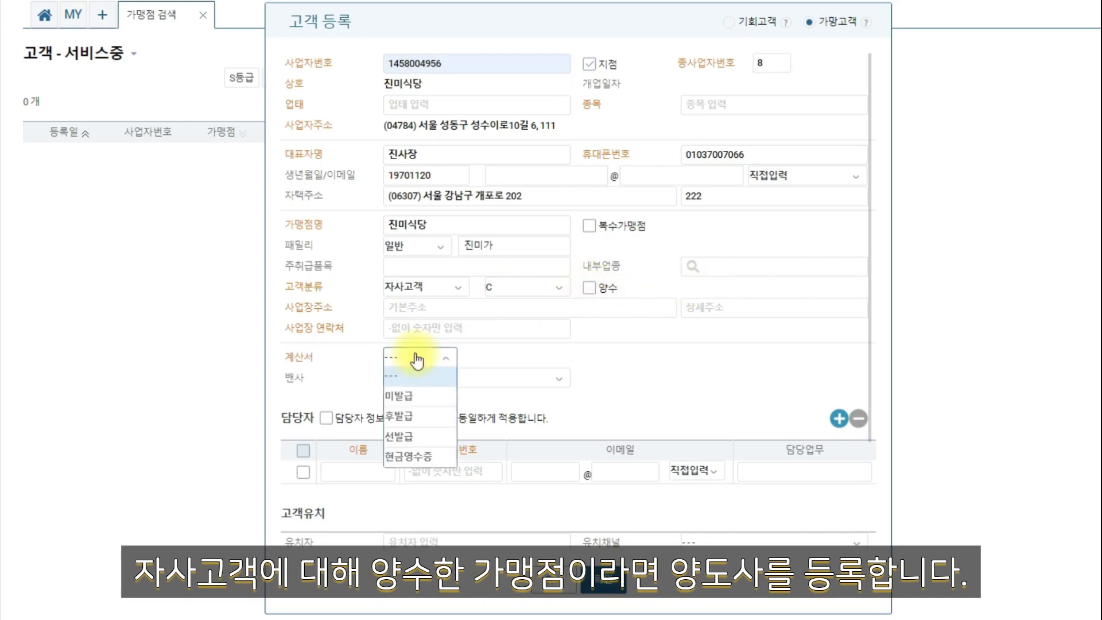
{"action": "left_click", "coordinate": [414, 399]}
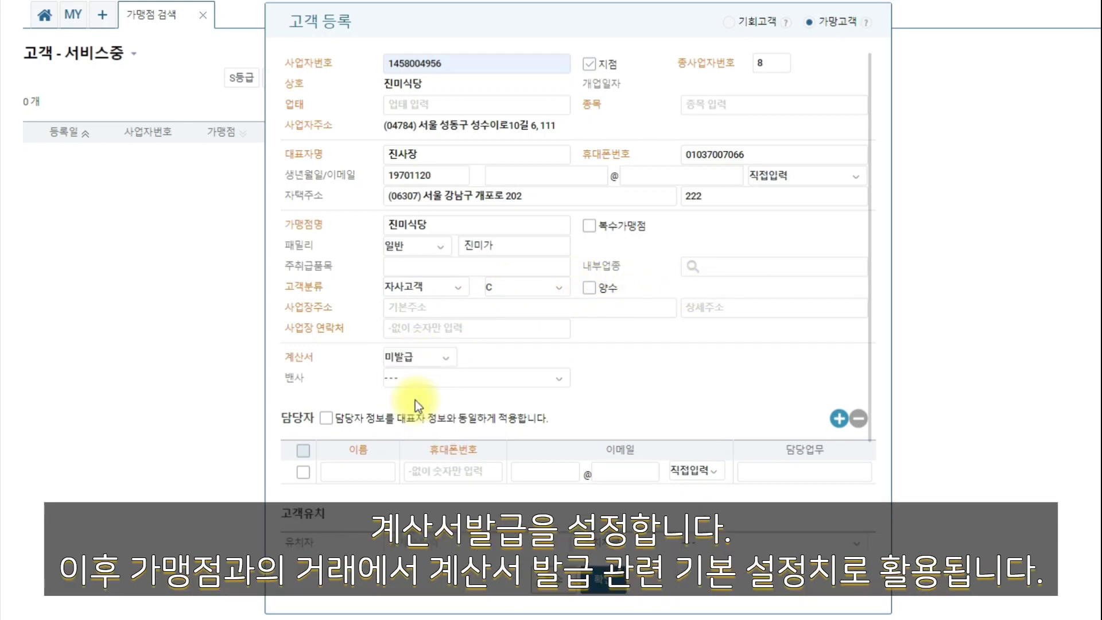
{"action": "left_click", "coordinate": [416, 358]}
{"action": "left_click", "coordinate": [417, 417]}
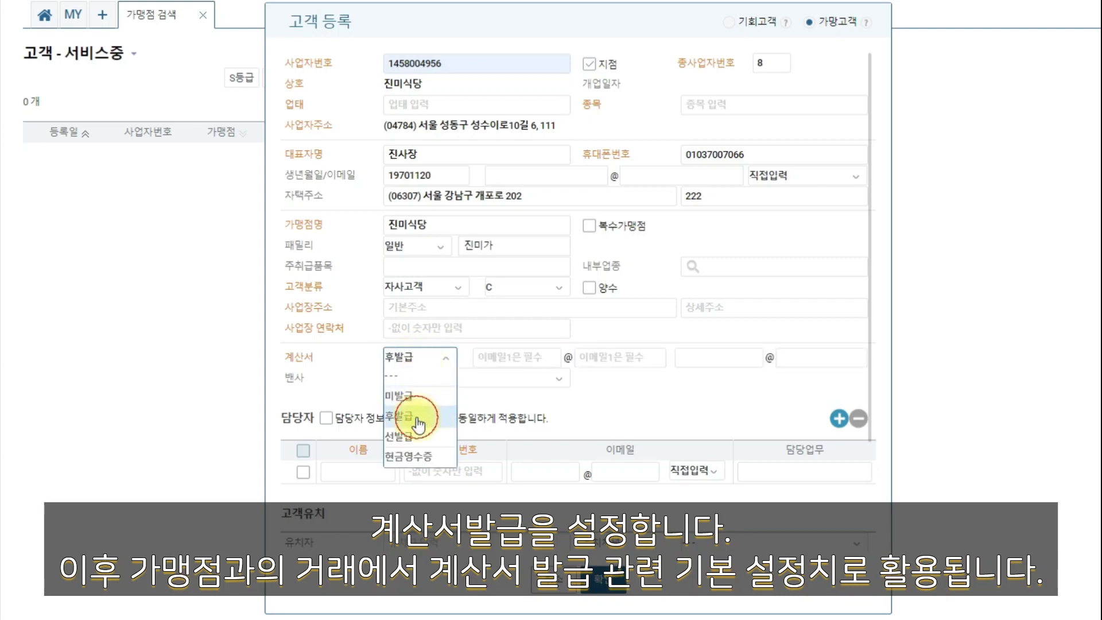
{"action": "left_click", "coordinate": [416, 358]}
{"action": "left_click", "coordinate": [413, 417]}
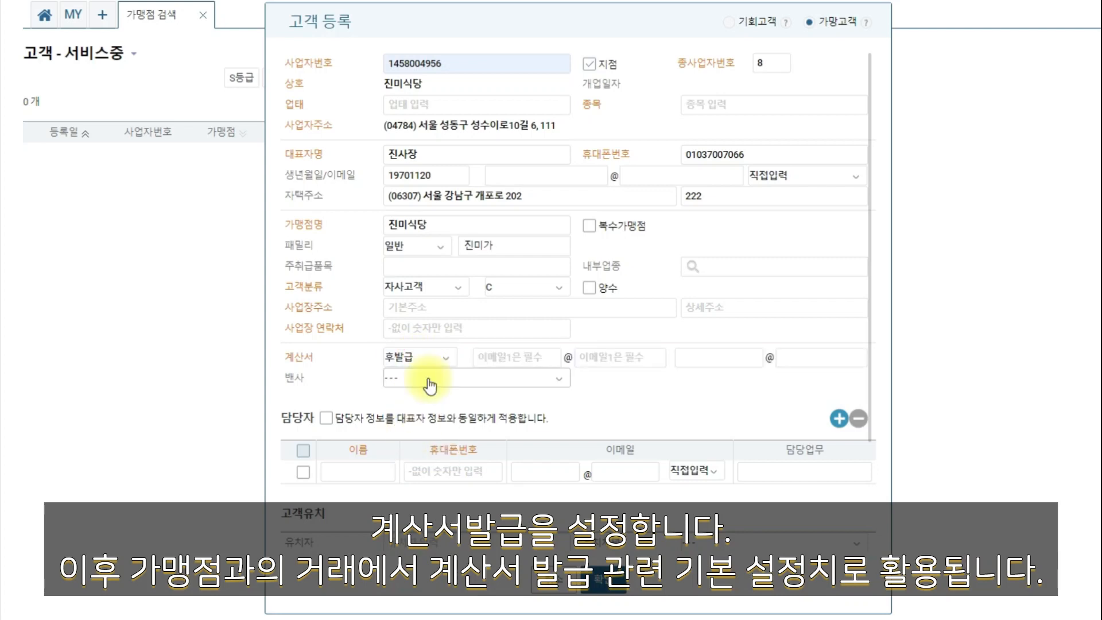
{"action": "left_click", "coordinate": [422, 379]}
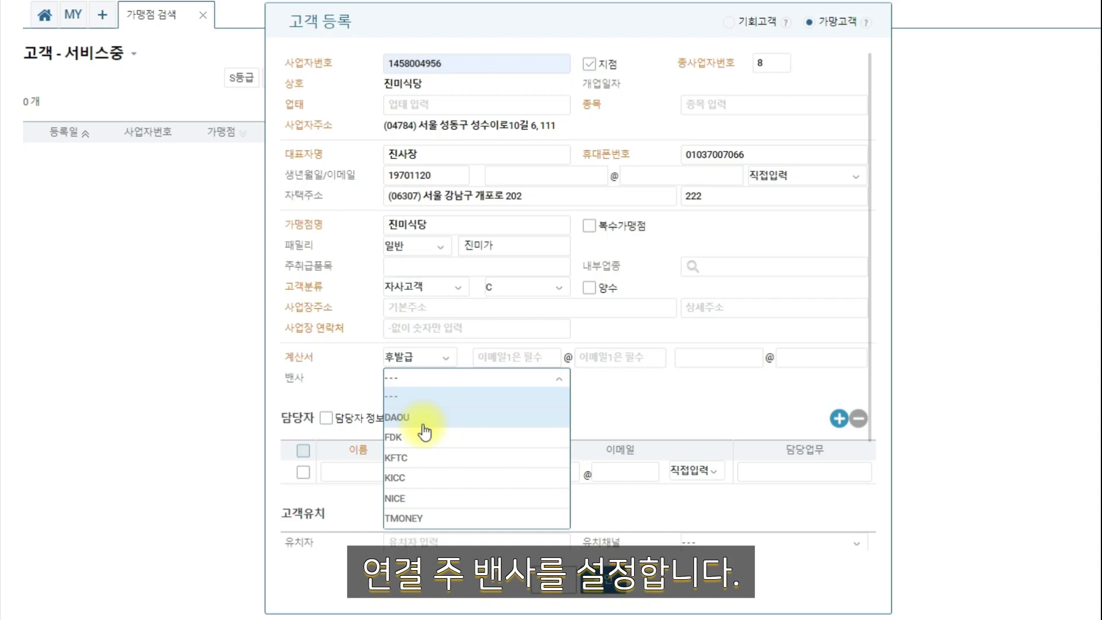
{"action": "left_click", "coordinate": [423, 424]}
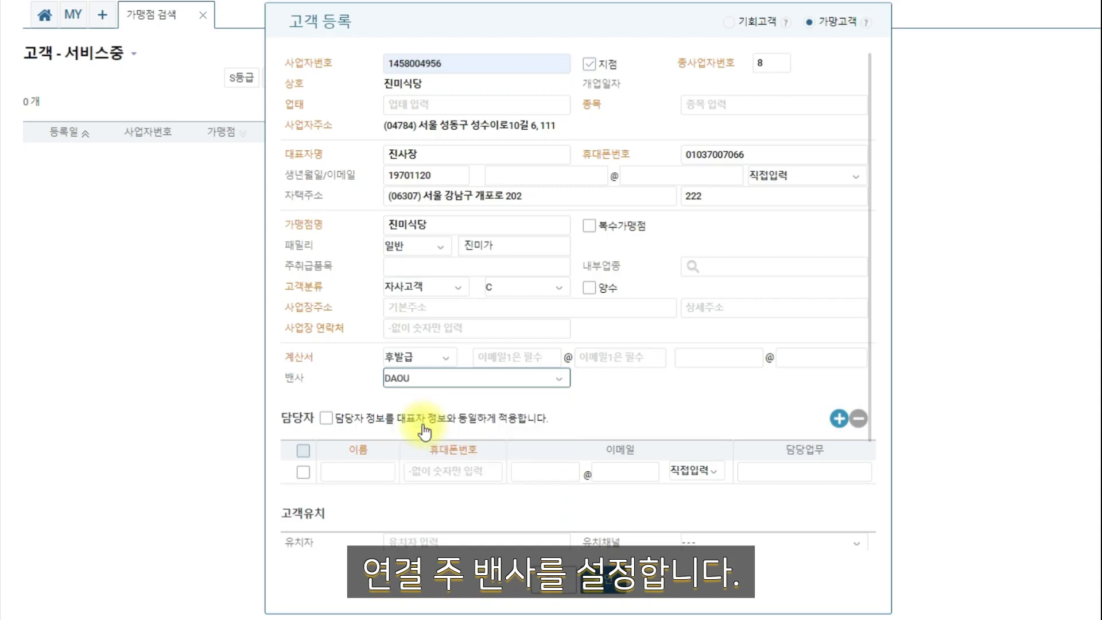
Apply the representative's details to the contact person (담당자) and fill in the contact's e-mail address
{"action": "left_click", "coordinate": [326, 418]}
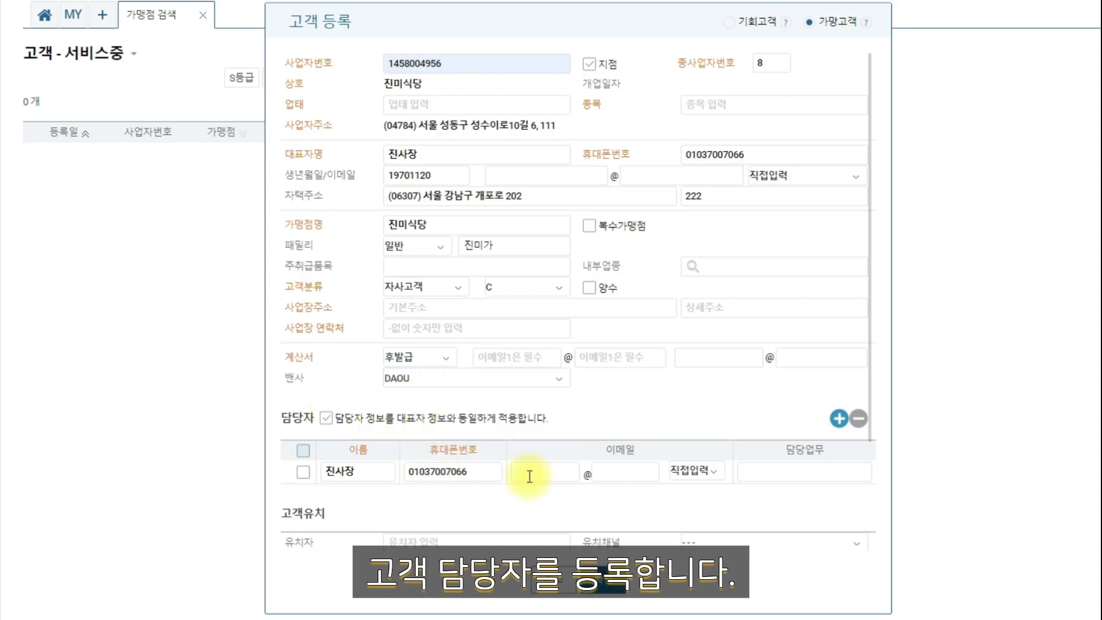
{"action": "left_click", "coordinate": [556, 474]}
{"action": "type", "text": "aaa"}
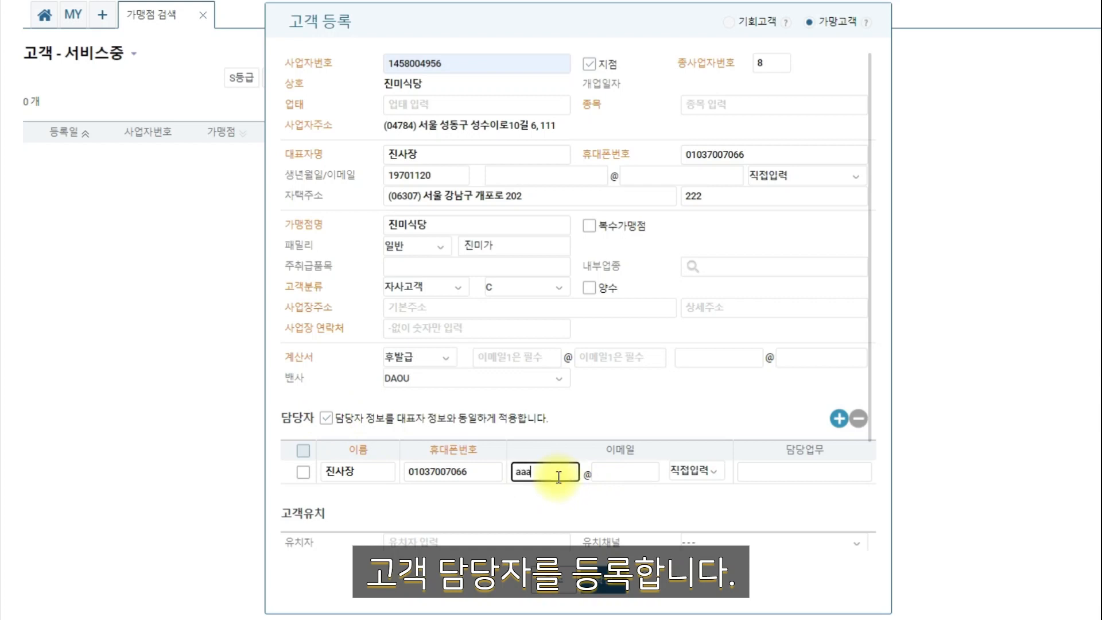
{"action": "left_click", "coordinate": [646, 475]}
{"action": "type", "text": "a"}
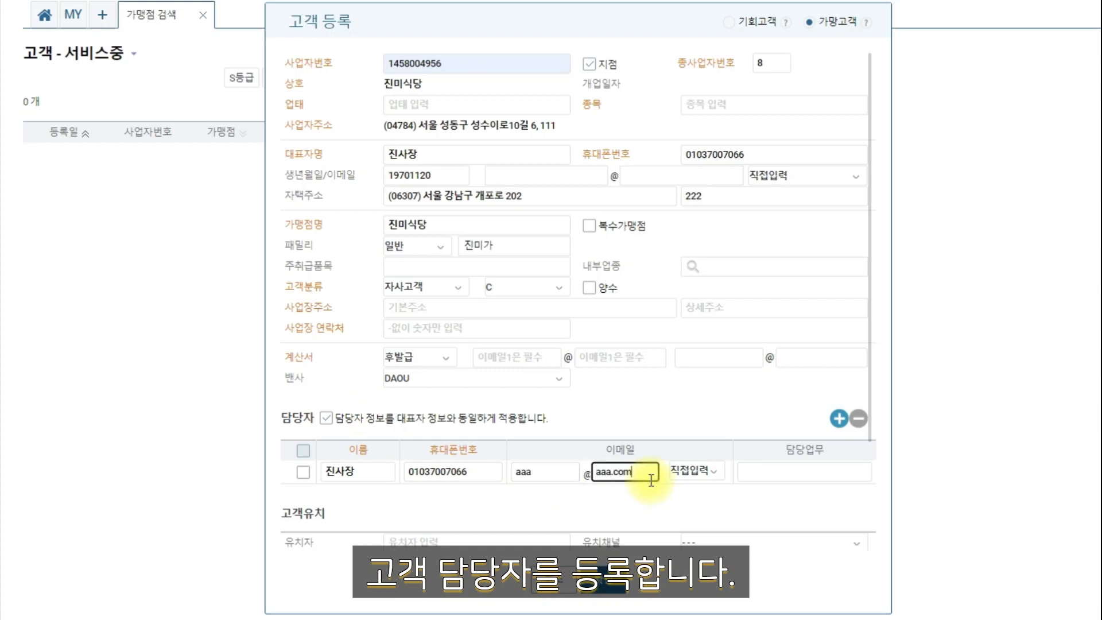
{"action": "type", "text": "aa.com"}
Choose the employee who acquired the customer as 유치자 and set 유치채널 to 네이버
{"action": "scroll", "coordinate": [650, 480], "scroll_direction": "down", "scroll_amount": 3}
{"action": "left_click", "coordinate": [474, 413]}
{"action": "type", "text": "기"}
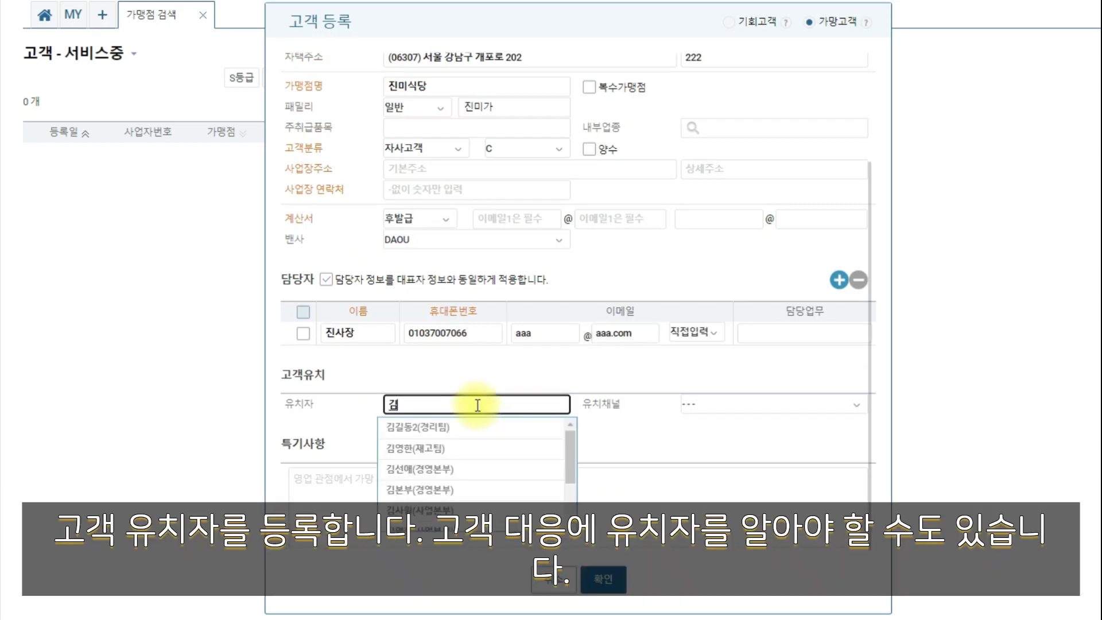
{"action": "left_click", "coordinate": [424, 448]}
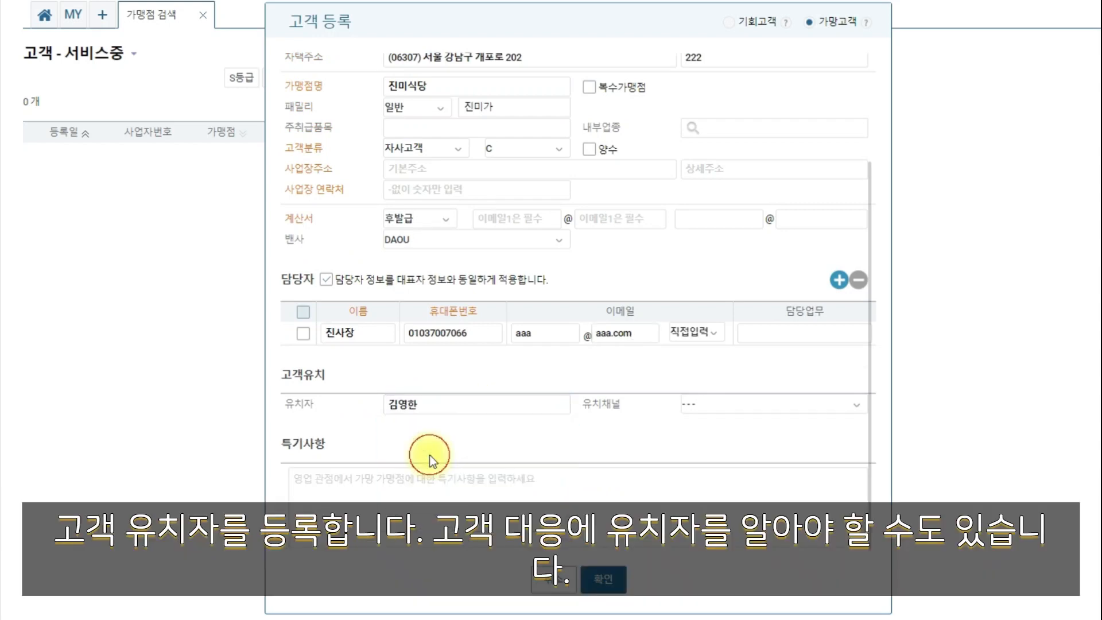
{"action": "left_click", "coordinate": [718, 412]}
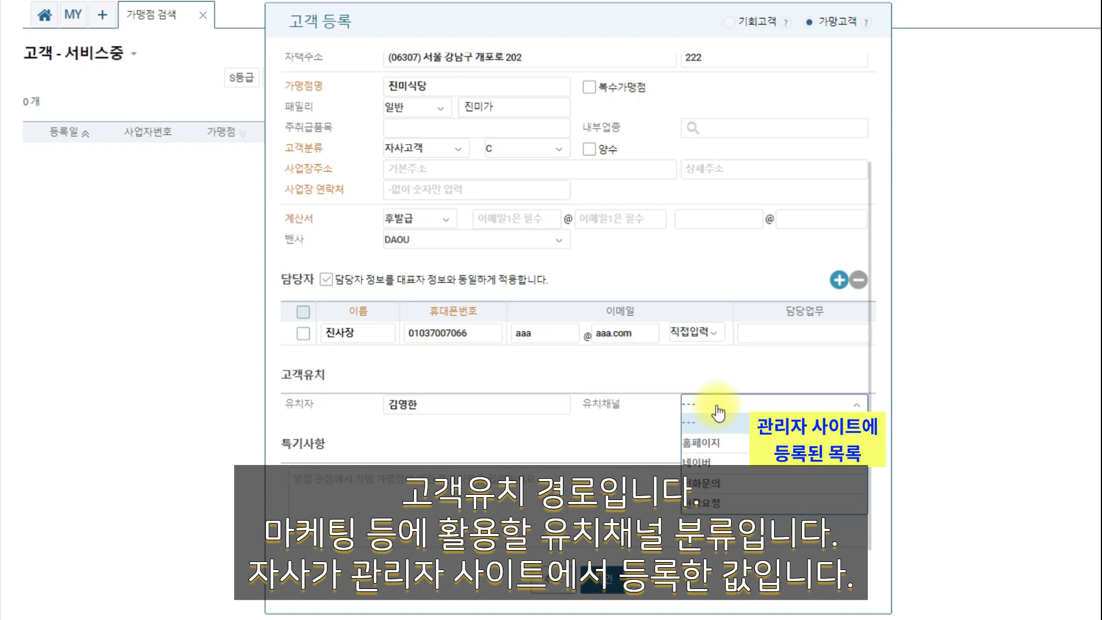
{"action": "left_click", "coordinate": [722, 459]}
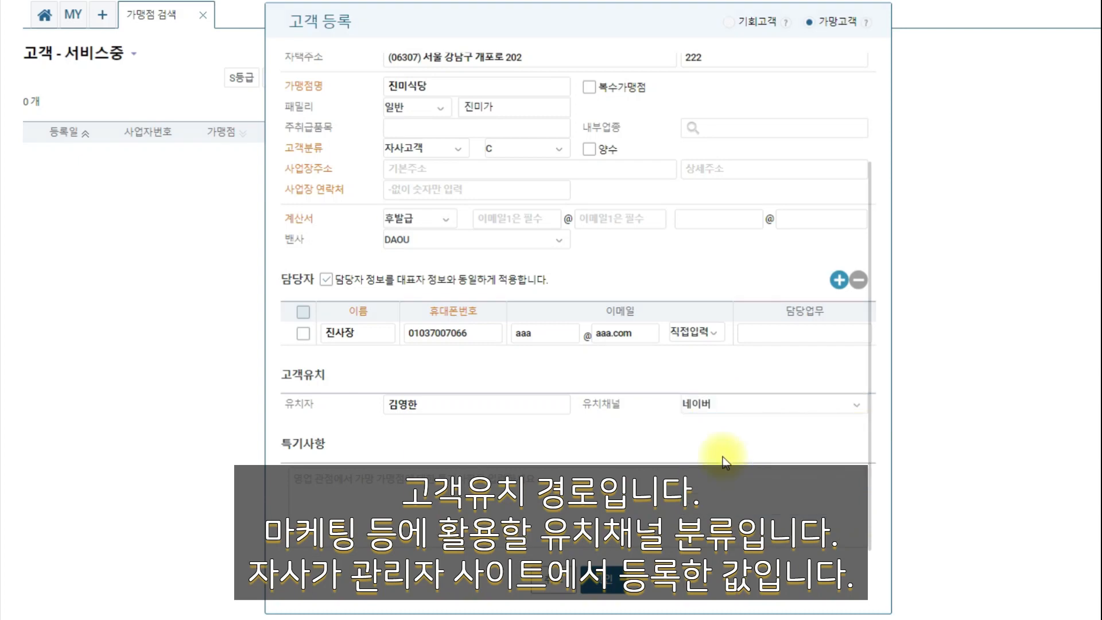
{"action": "left_click", "coordinate": [440, 505]}
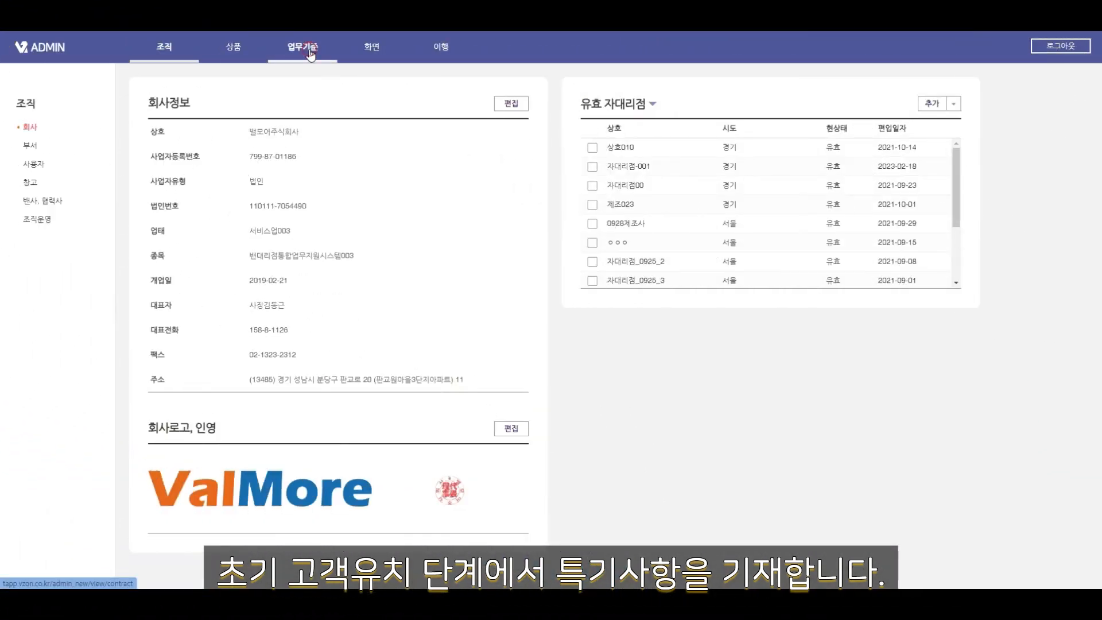
On the ADMIN site, view the 고객관리 grade criteria under 업무기준 and look up the store grades
{"action": "left_click", "coordinate": [310, 52]}
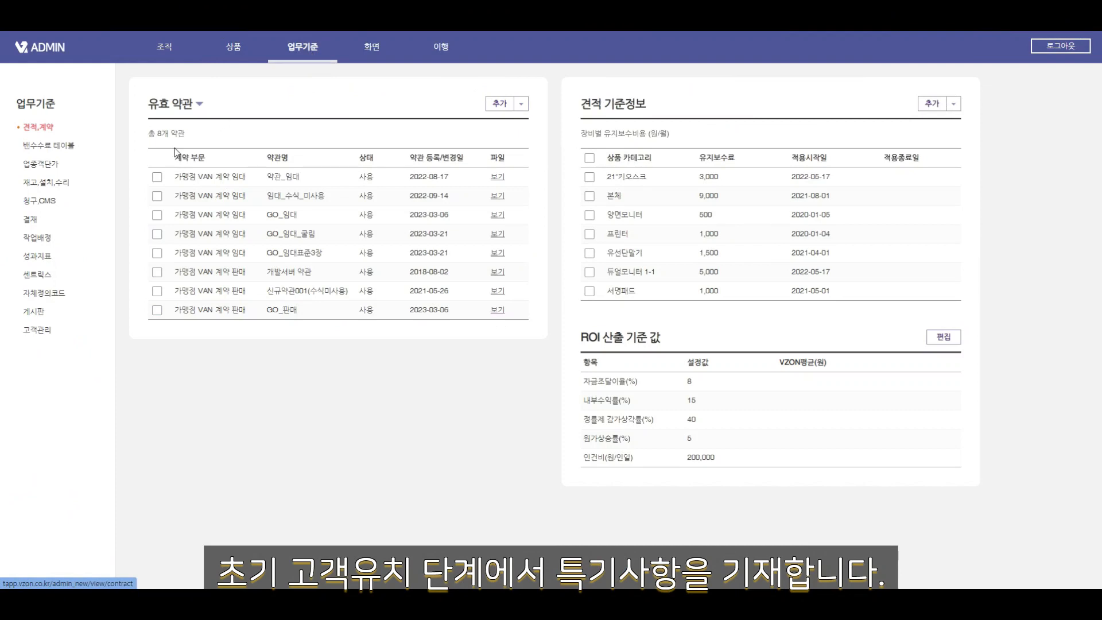
{"action": "left_click", "coordinate": [46, 331]}
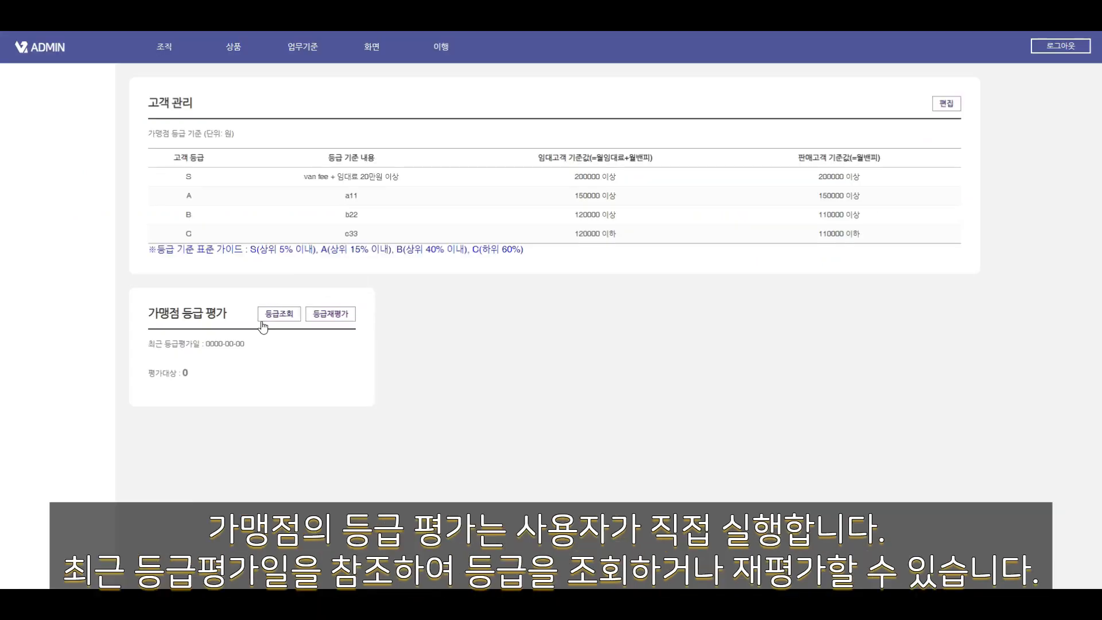
{"action": "left_click", "coordinate": [280, 319]}
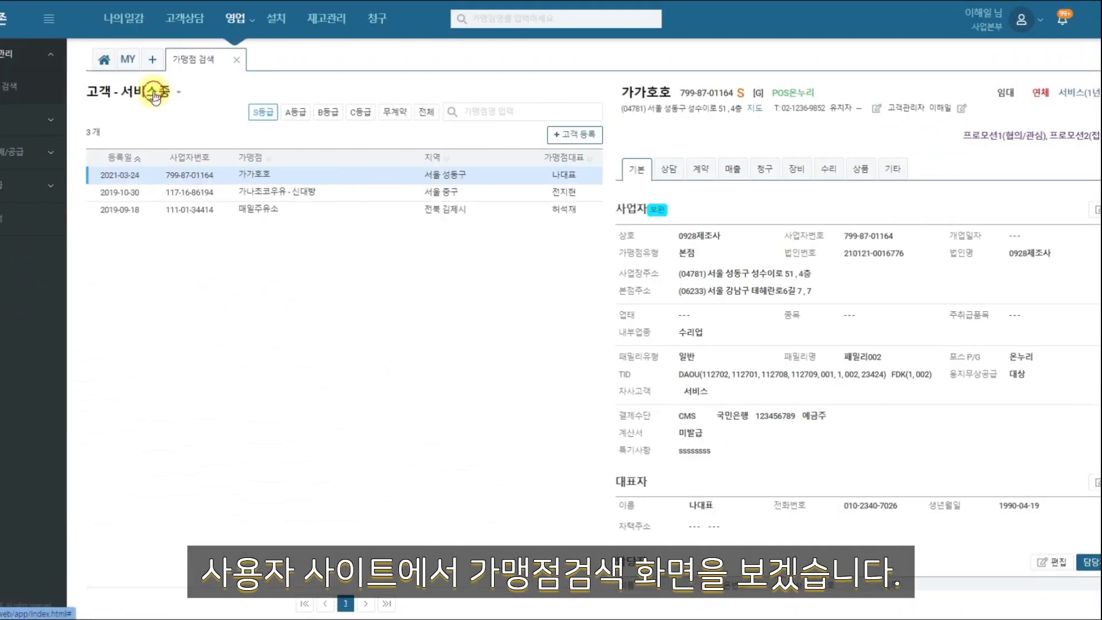
On the user site's 가맹점 검색 page, browse the 고객 lists for 연체중, 만기임박 and 서비스중
{"action": "left_click", "coordinate": [160, 103]}
{"action": "left_click", "coordinate": [154, 138]}
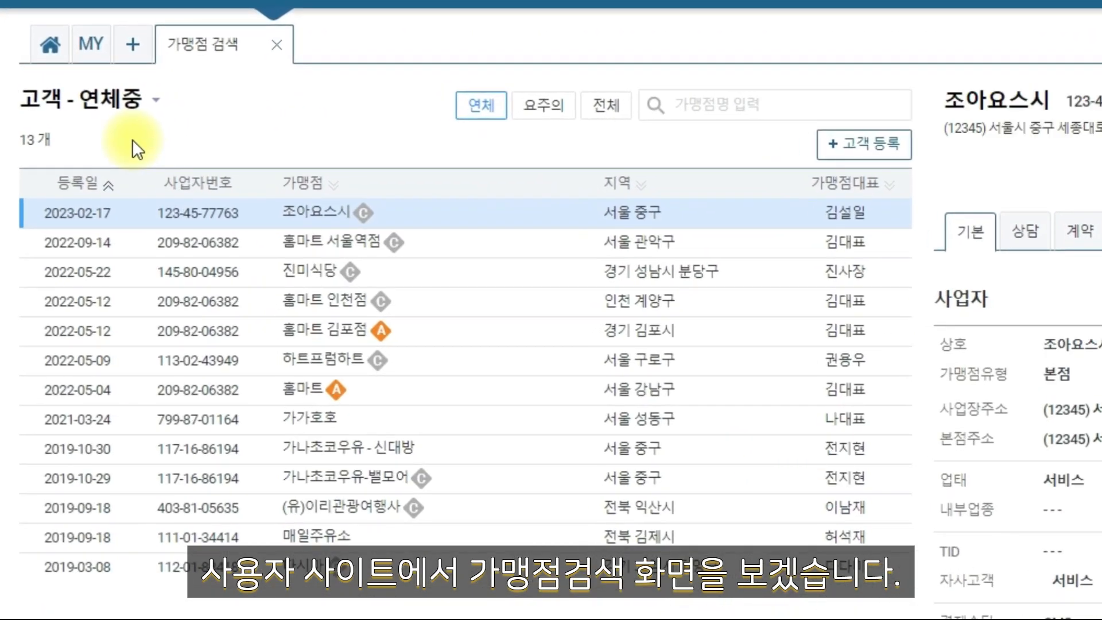
{"action": "left_click", "coordinate": [114, 96]}
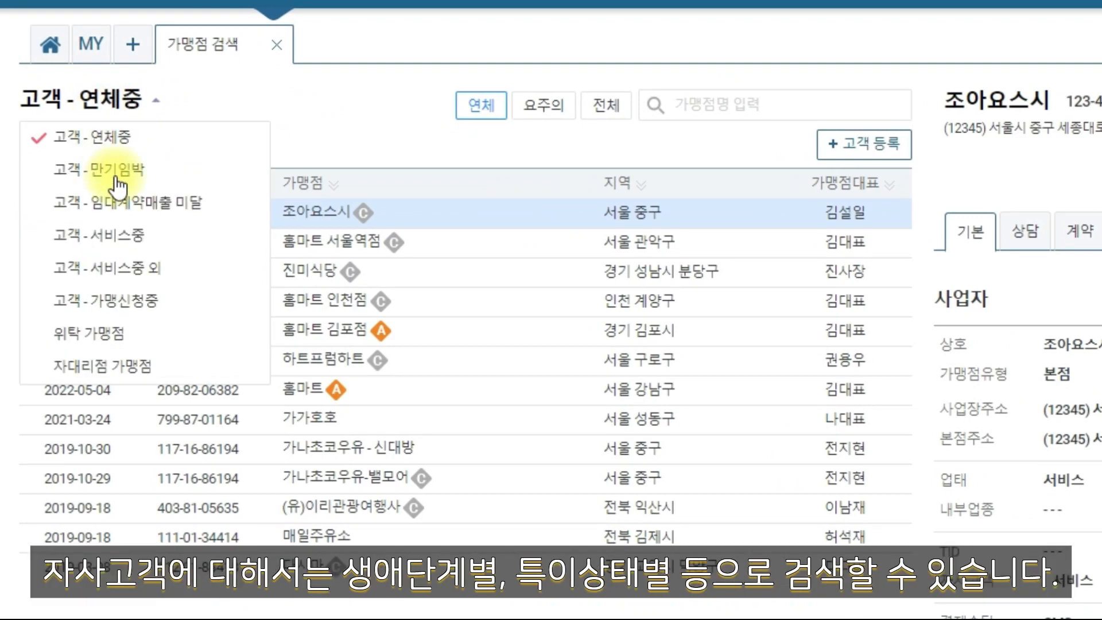
{"action": "left_click", "coordinate": [114, 172]}
{"action": "left_click", "coordinate": [108, 105]}
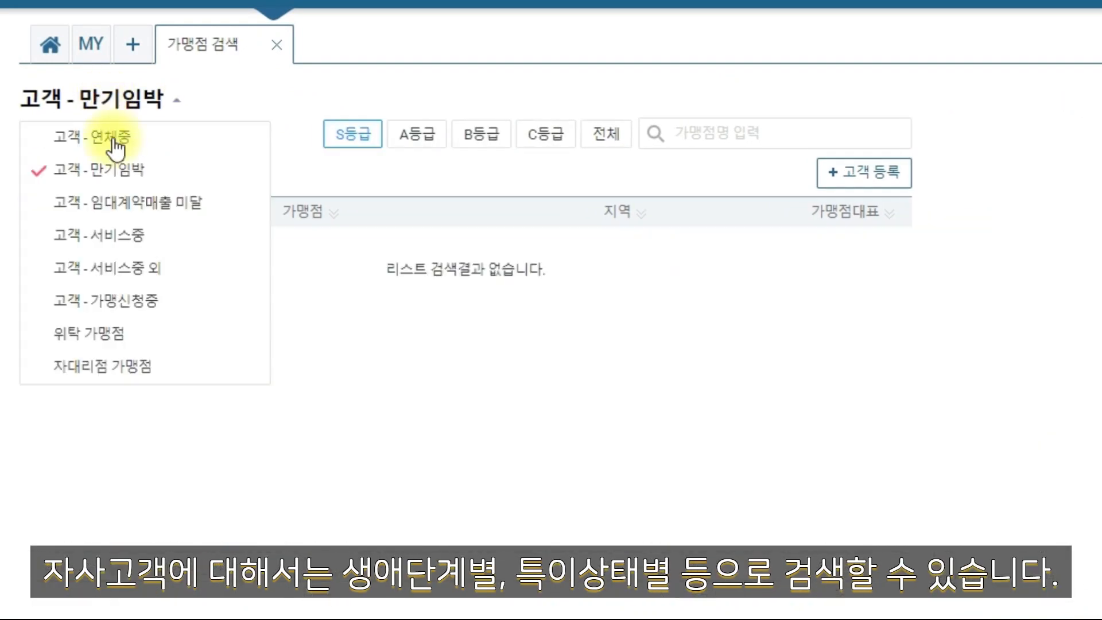
{"action": "left_click", "coordinate": [122, 232]}
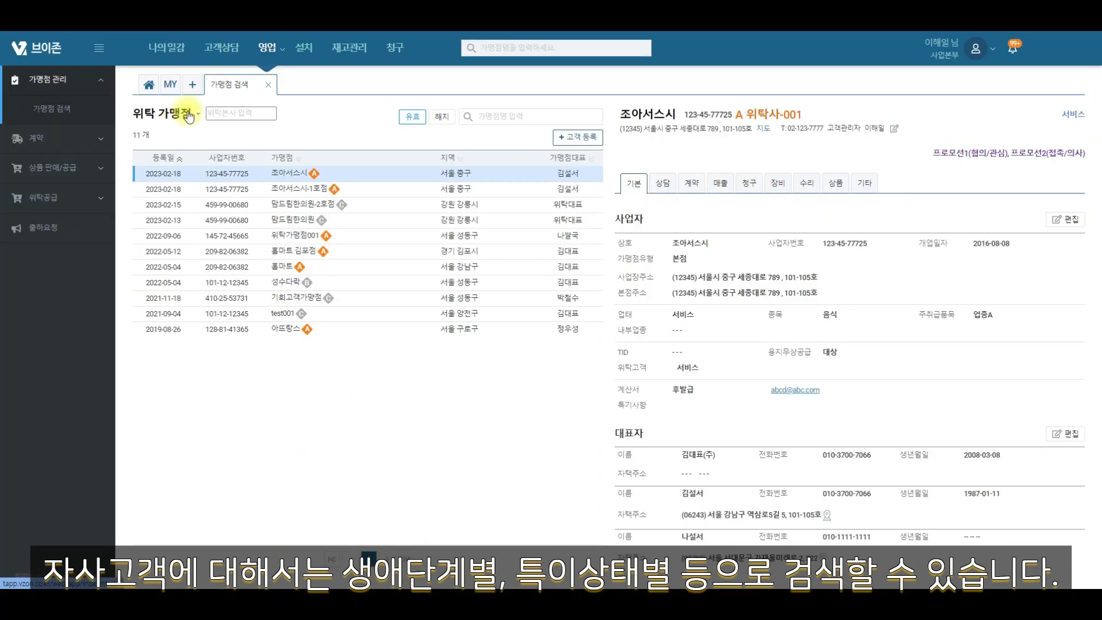
Filter the 위탁 가맹점 list by the consigning company 위탁사02
{"action": "left_click", "coordinate": [219, 111]}
{"action": "type", "text": "위"}
{"action": "left_click", "coordinate": [217, 150]}
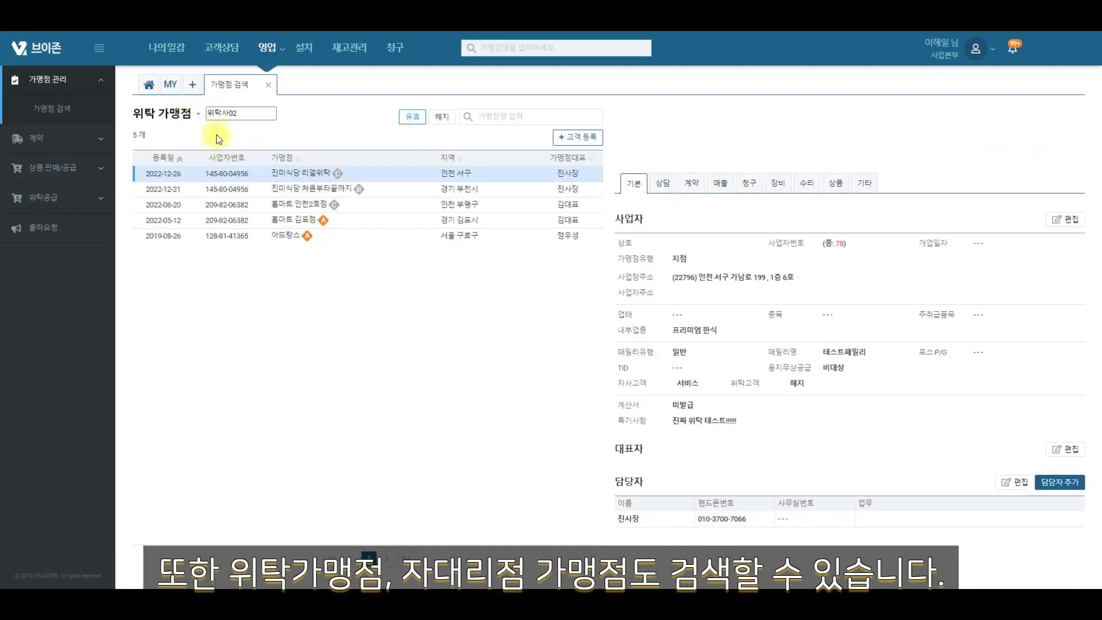
Show the 자대리점 가맹점 list, and switch the store search to 고객 - 만기임박
{"action": "left_click", "coordinate": [172, 113]}
{"action": "left_click", "coordinate": [191, 255]}
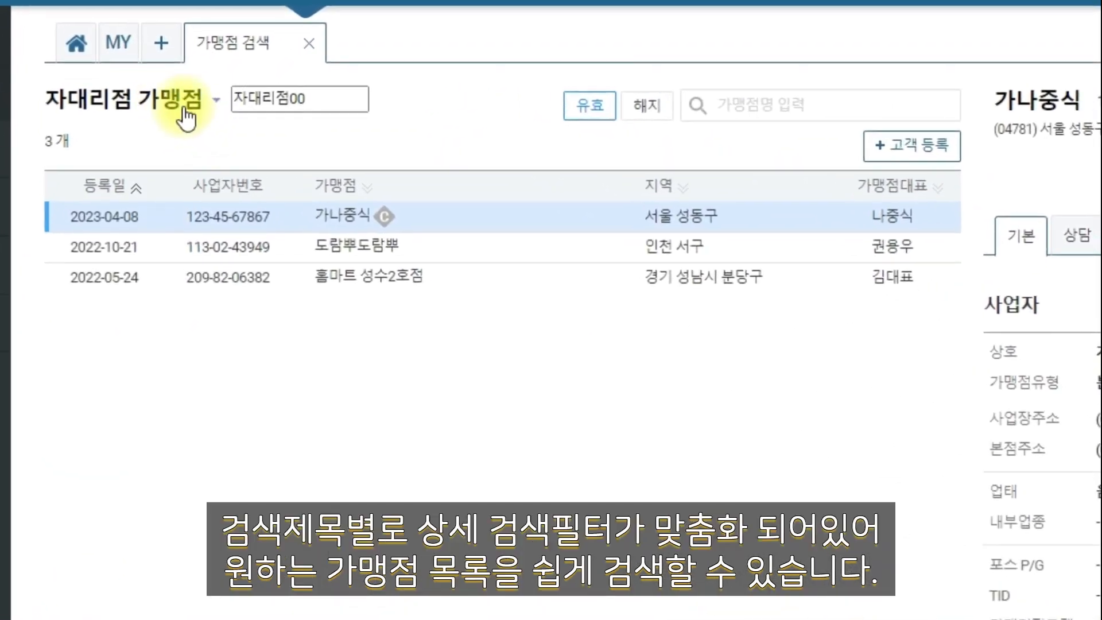
{"action": "left_click", "coordinate": [168, 105]}
{"action": "left_click", "coordinate": [207, 186]}
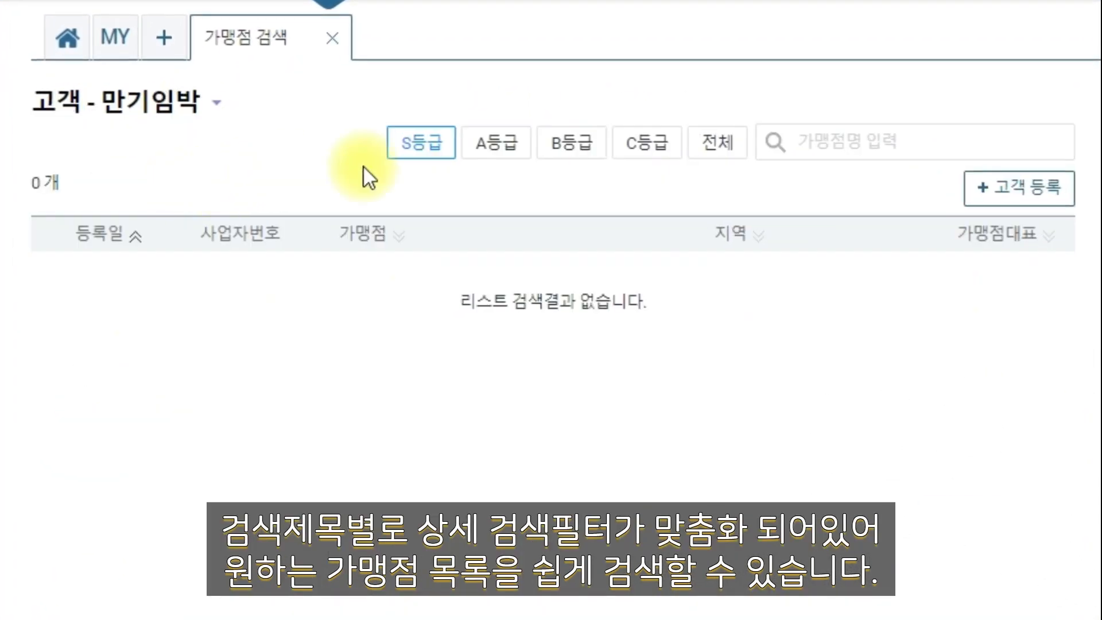
Filter the 고객 - 만기임박 list by A등급, and show the 고객 - 서비스중 list filtered by A등급
{"action": "left_click", "coordinate": [492, 151]}
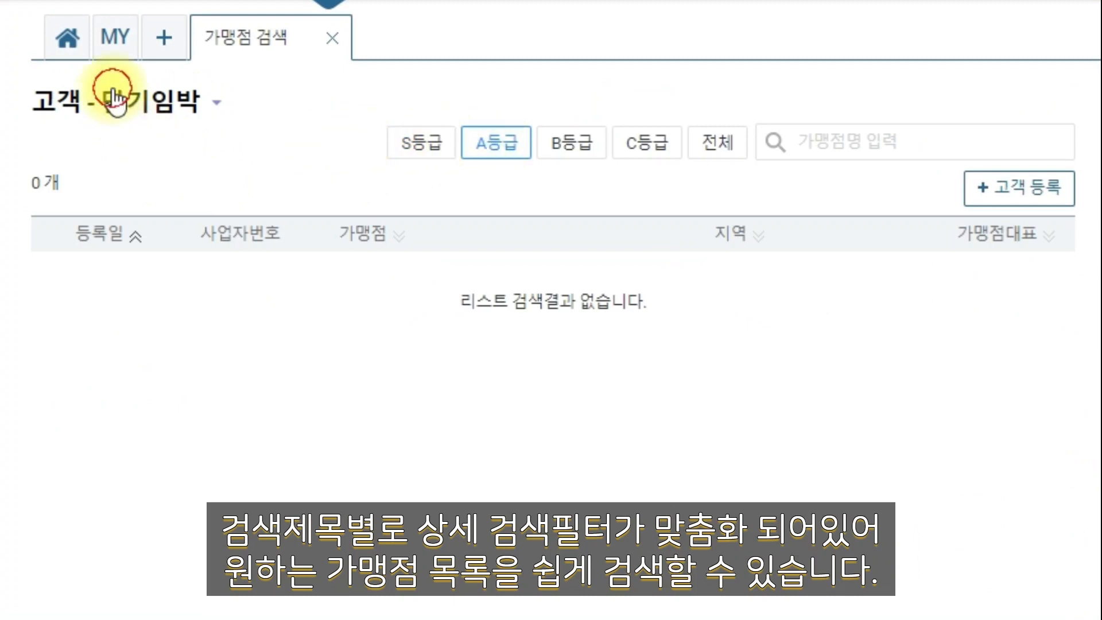
{"action": "left_click", "coordinate": [112, 103]}
{"action": "left_click", "coordinate": [145, 255]}
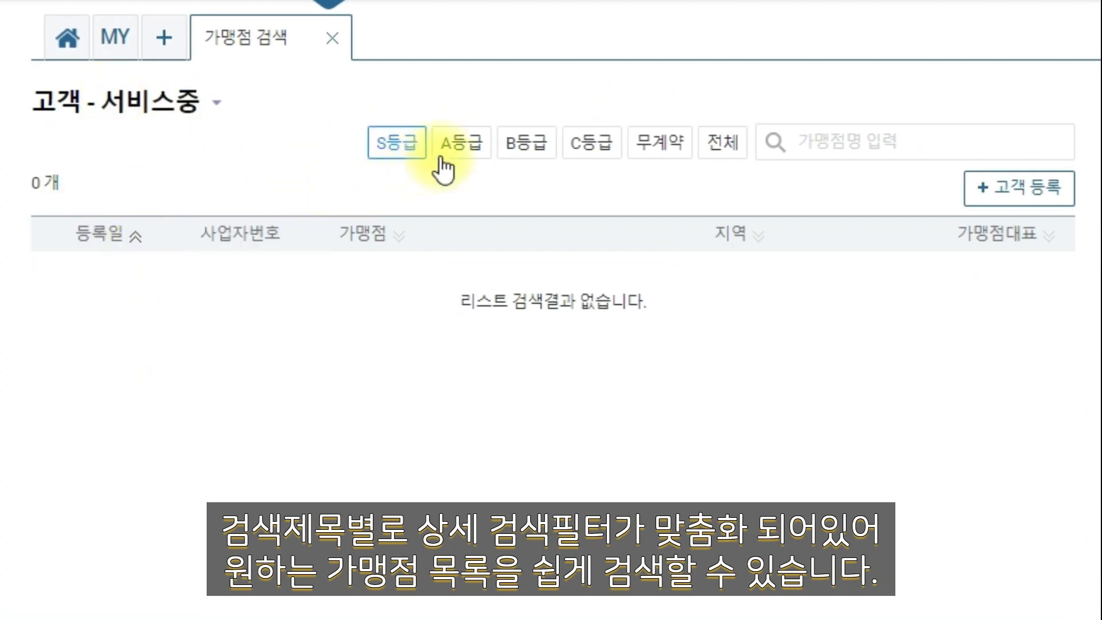
{"action": "left_click", "coordinate": [451, 151]}
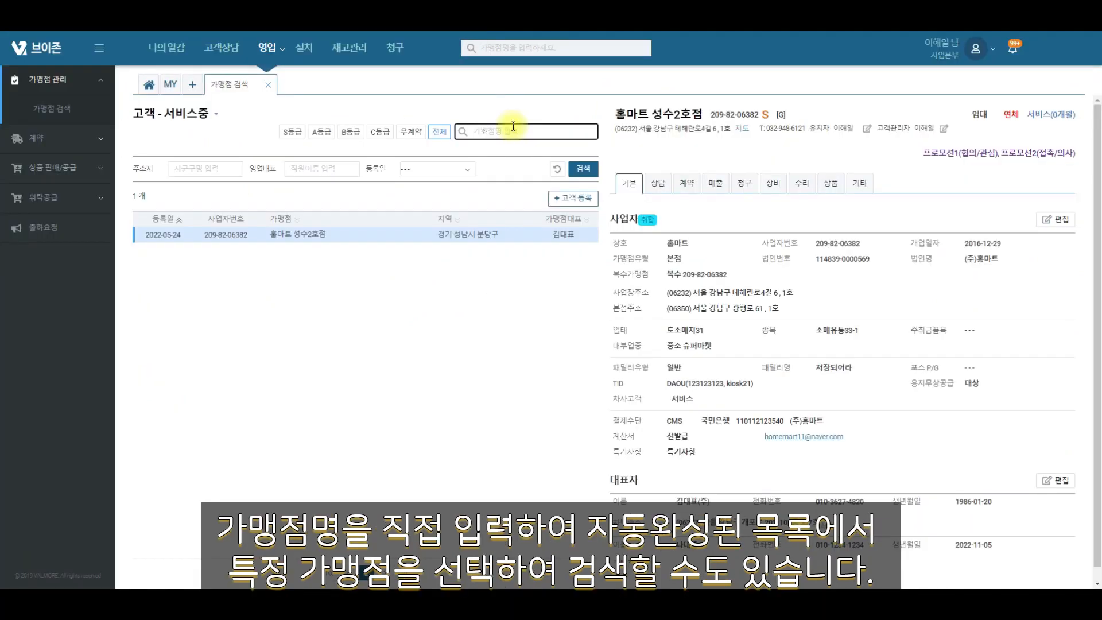
Search the store list for names containing 홈마트, and select the 홈마트 부천점 and 홈마트 김포점 entries
{"action": "type", "text": "홈마트"}
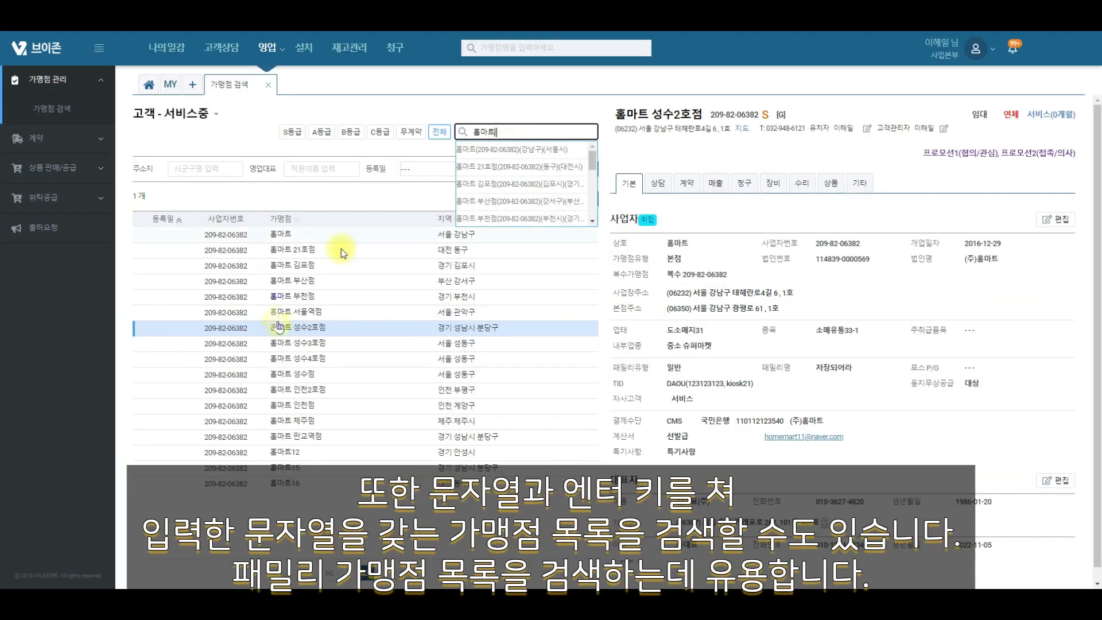
{"action": "key", "text": "Return"}
{"action": "left_click", "coordinate": [289, 296]}
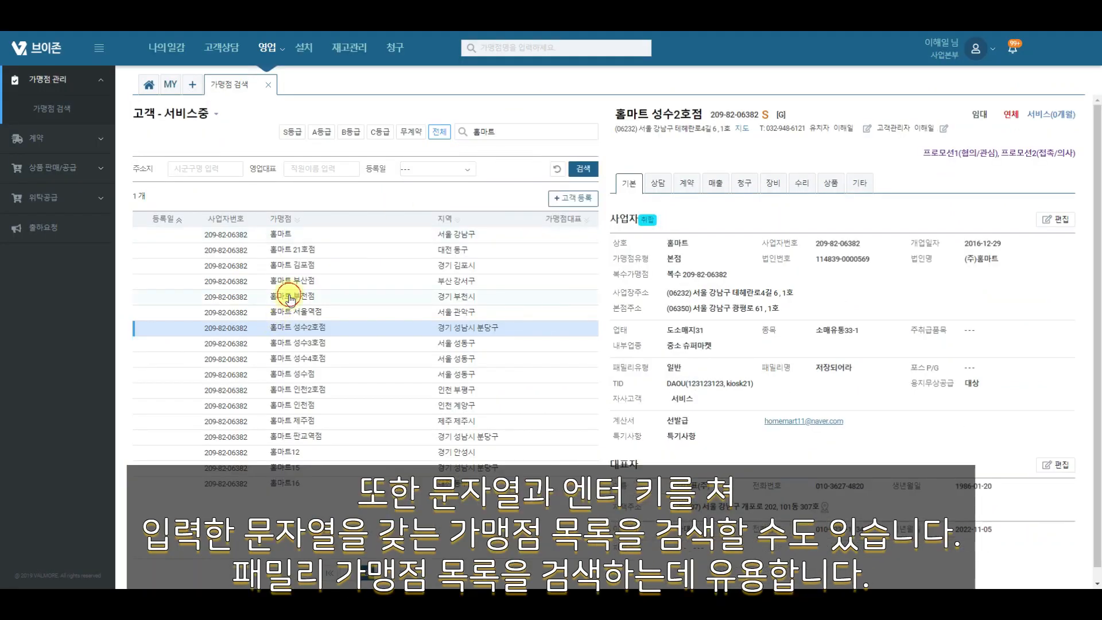
{"action": "left_click", "coordinate": [295, 266]}
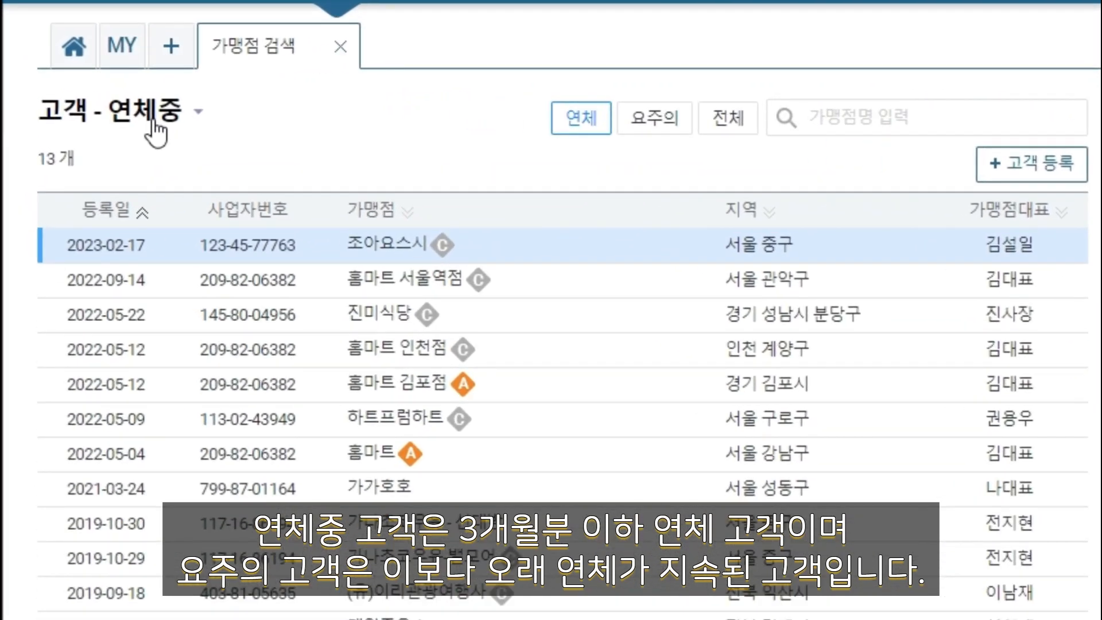
Filter the 고객 - 연체중 list by 요주의 and 전체, and the 고객 - 만기임박 list by A등급 and B등급
{"action": "left_click", "coordinate": [658, 125]}
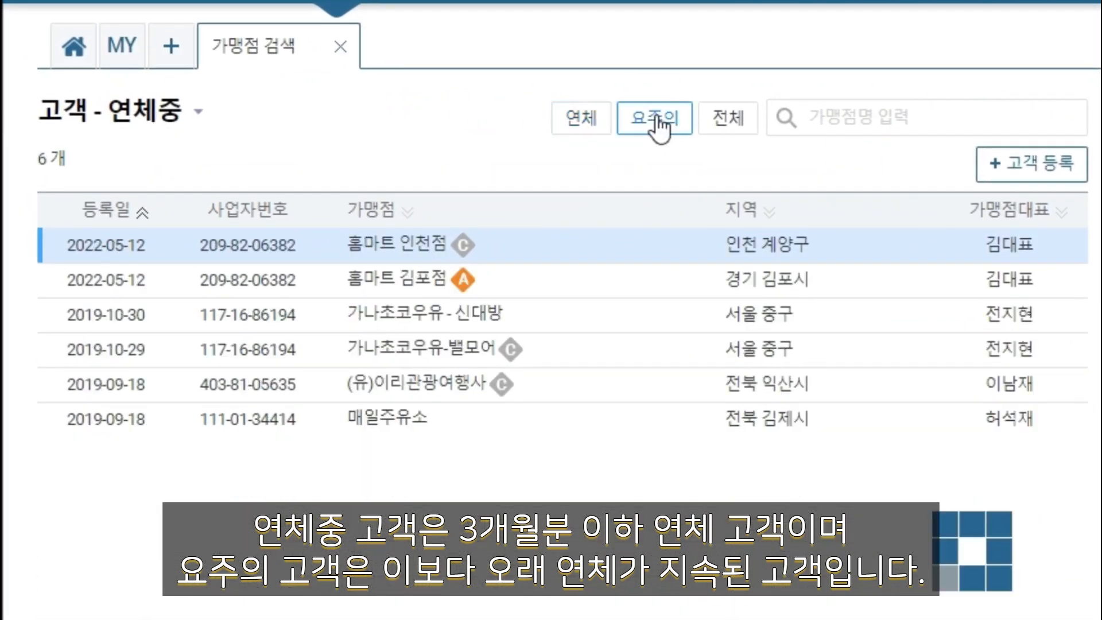
{"action": "left_click", "coordinate": [723, 121]}
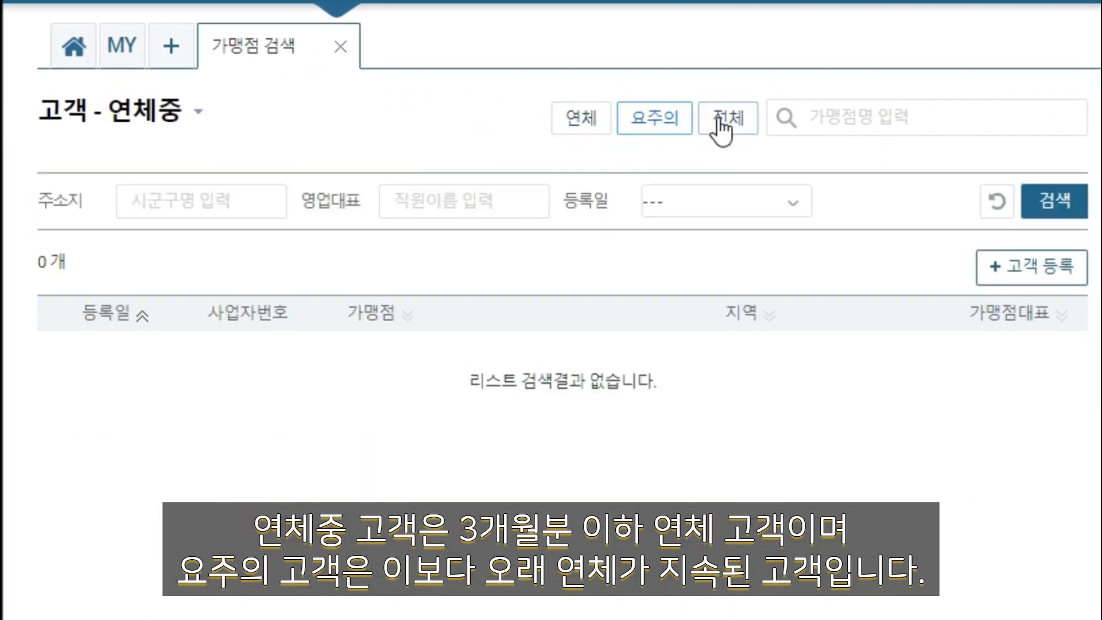
{"action": "left_click", "coordinate": [134, 109]}
{"action": "left_click", "coordinate": [159, 192]}
{"action": "left_click", "coordinate": [504, 155]}
{"action": "left_click", "coordinate": [563, 154]}
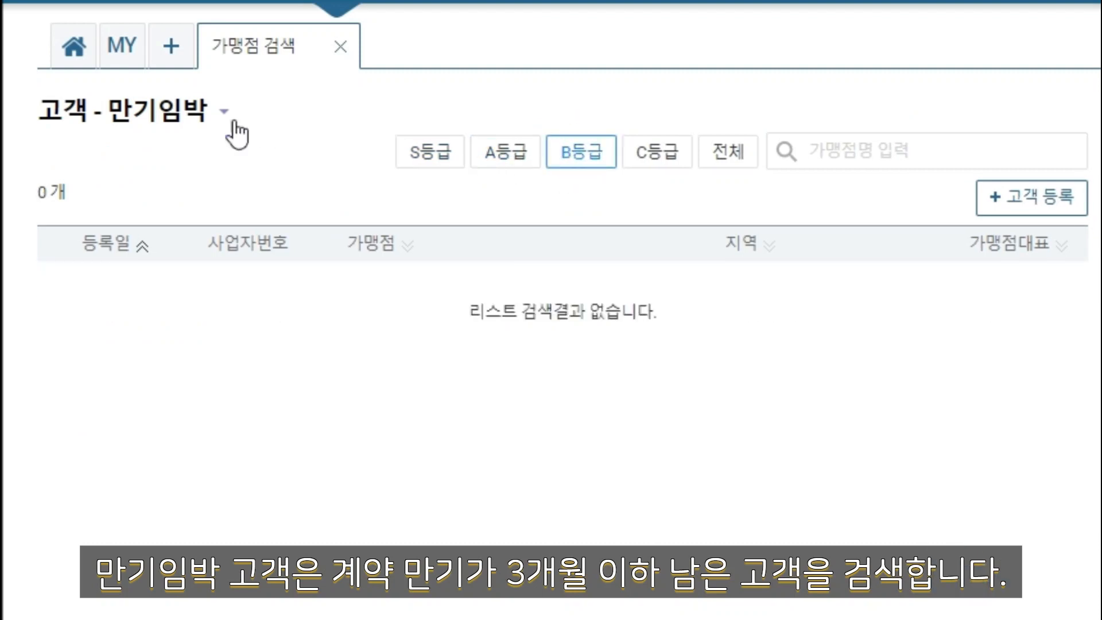
Show the 고객 - 임대계약매출 미달 list and filter it by ~30% and 30%+
{"action": "left_click", "coordinate": [193, 115]}
{"action": "left_click", "coordinate": [192, 229]}
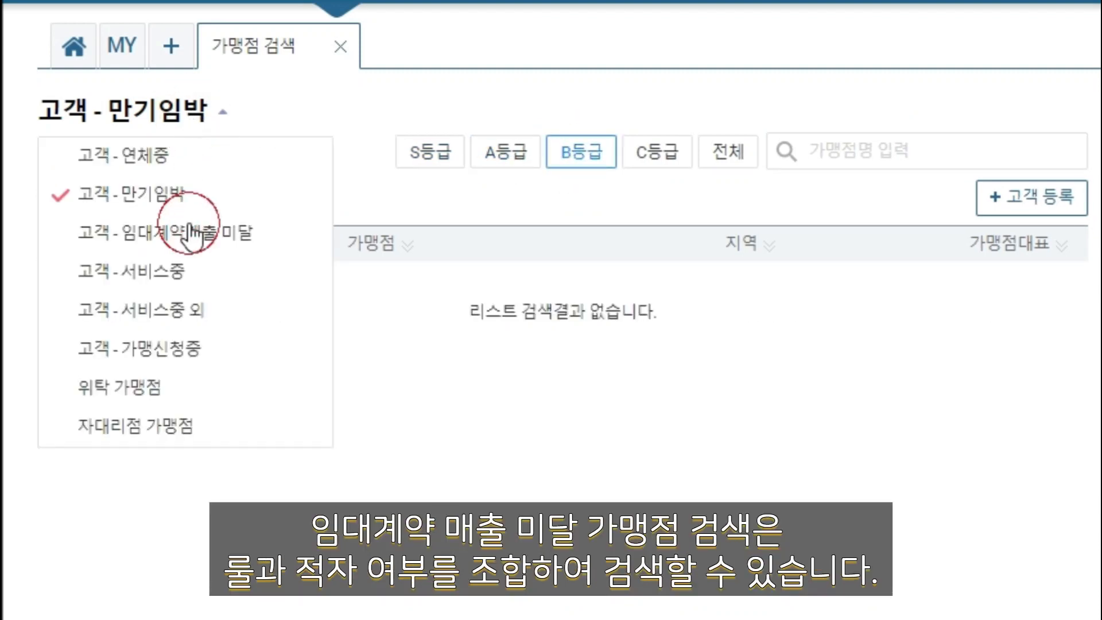
{"action": "left_click", "coordinate": [500, 130]}
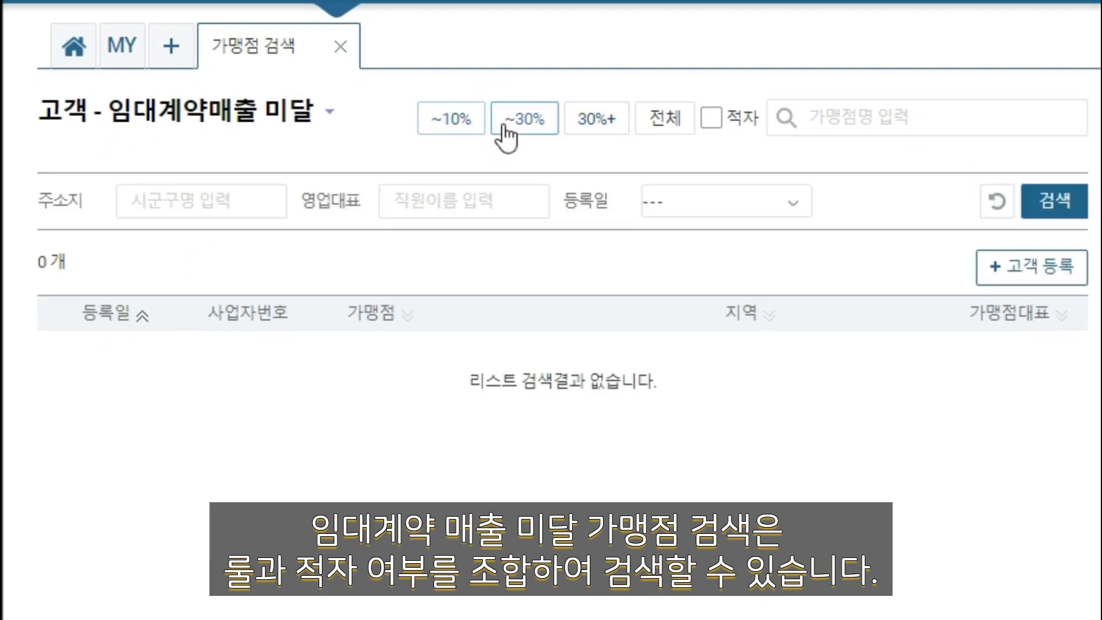
{"action": "left_click", "coordinate": [580, 123]}
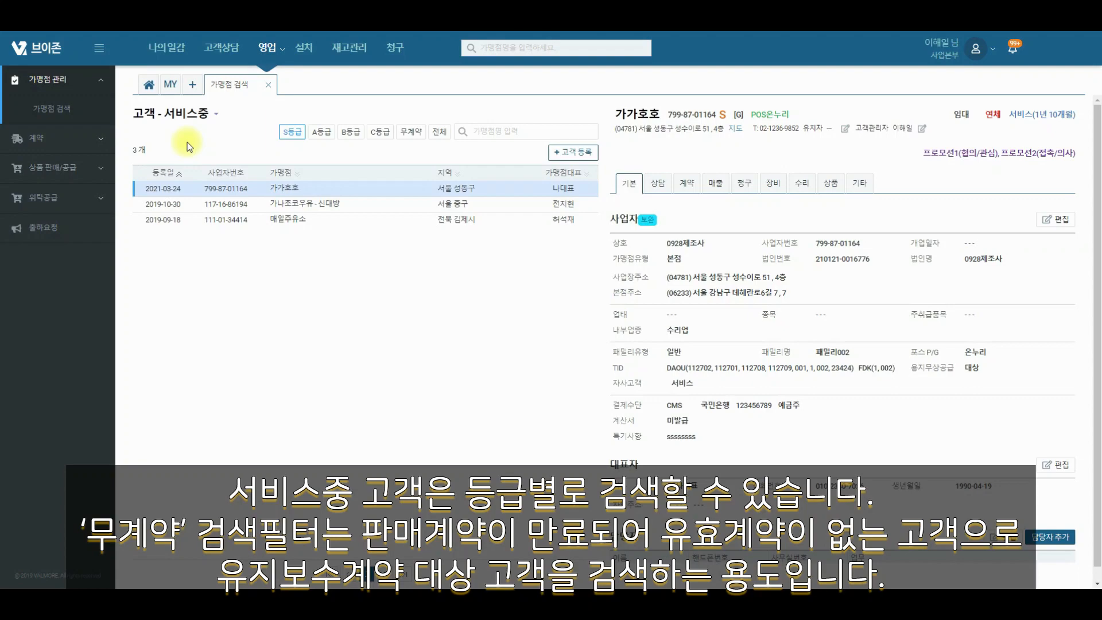
Show the 고객 - 서비스중 외 list and filter it by 가망, 채권관리 and 해지
{"action": "left_click", "coordinate": [160, 111]}
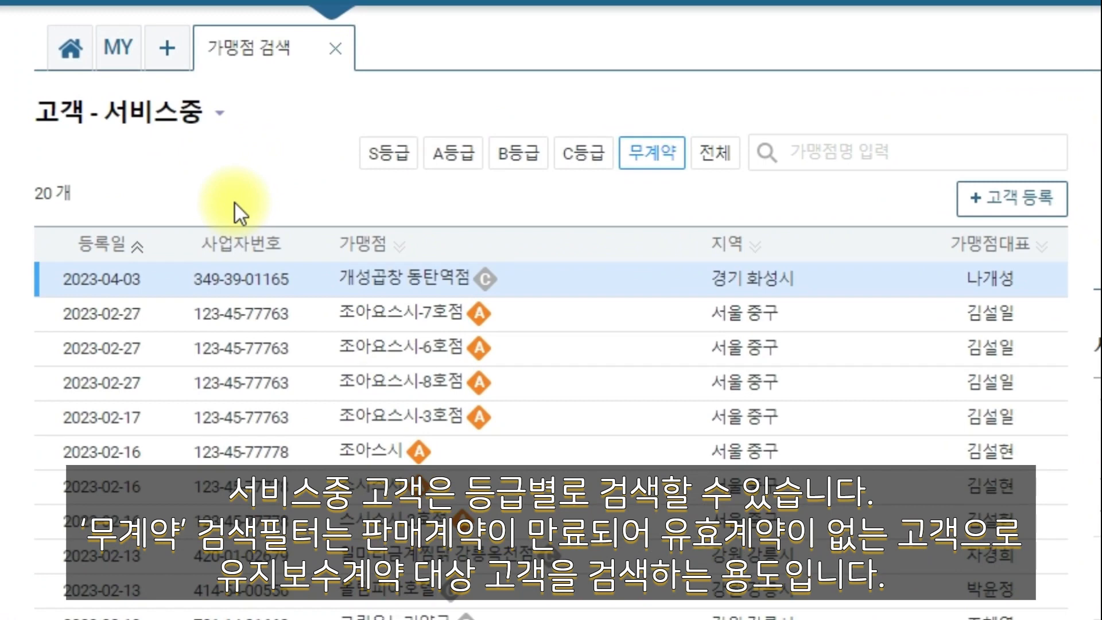
{"action": "left_click", "coordinate": [172, 113]}
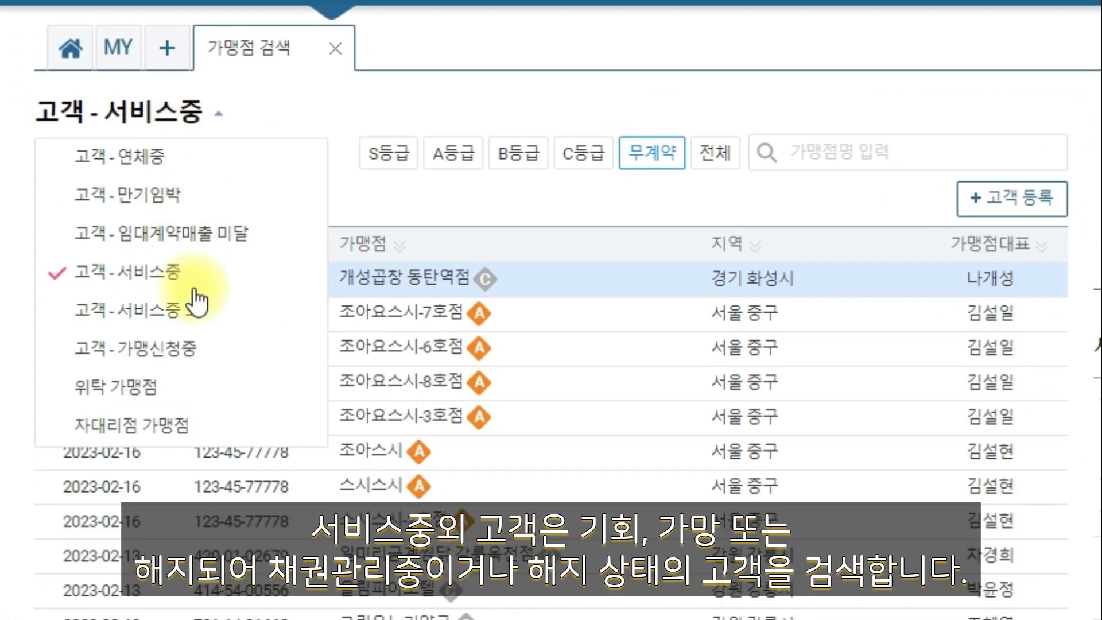
{"action": "left_click", "coordinate": [195, 310]}
{"action": "left_click", "coordinate": [538, 124]}
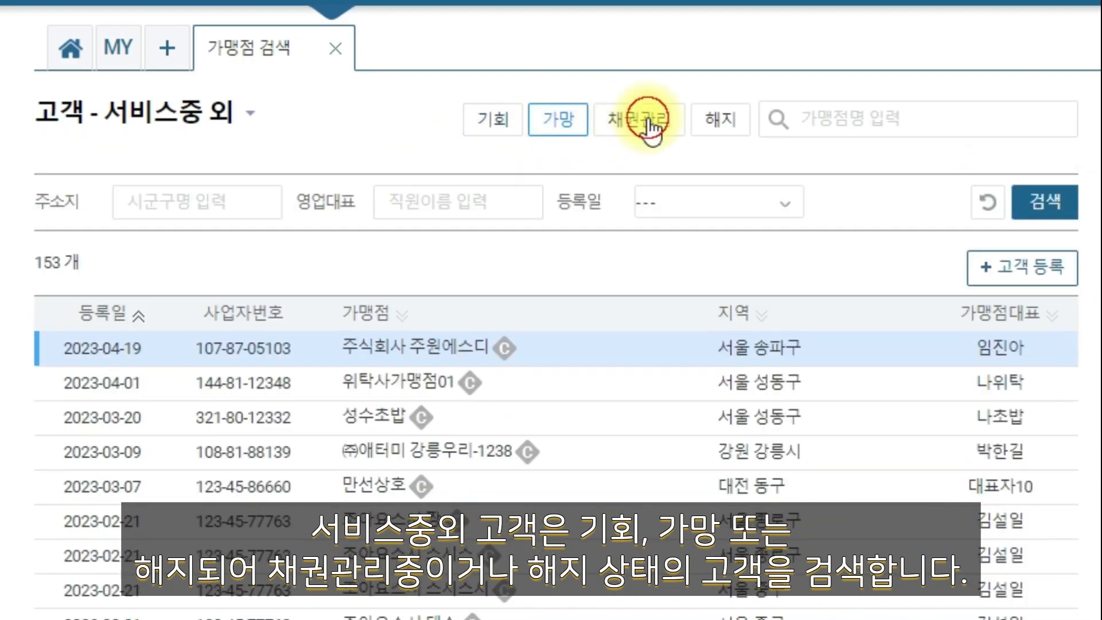
{"action": "left_click", "coordinate": [648, 119]}
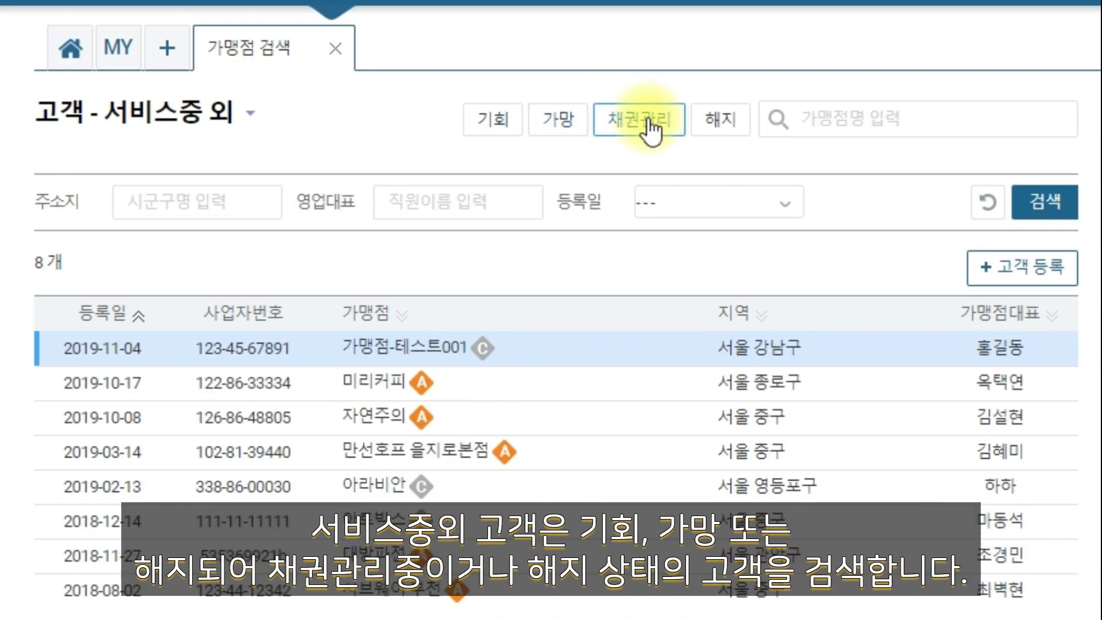
{"action": "left_click", "coordinate": [710, 119]}
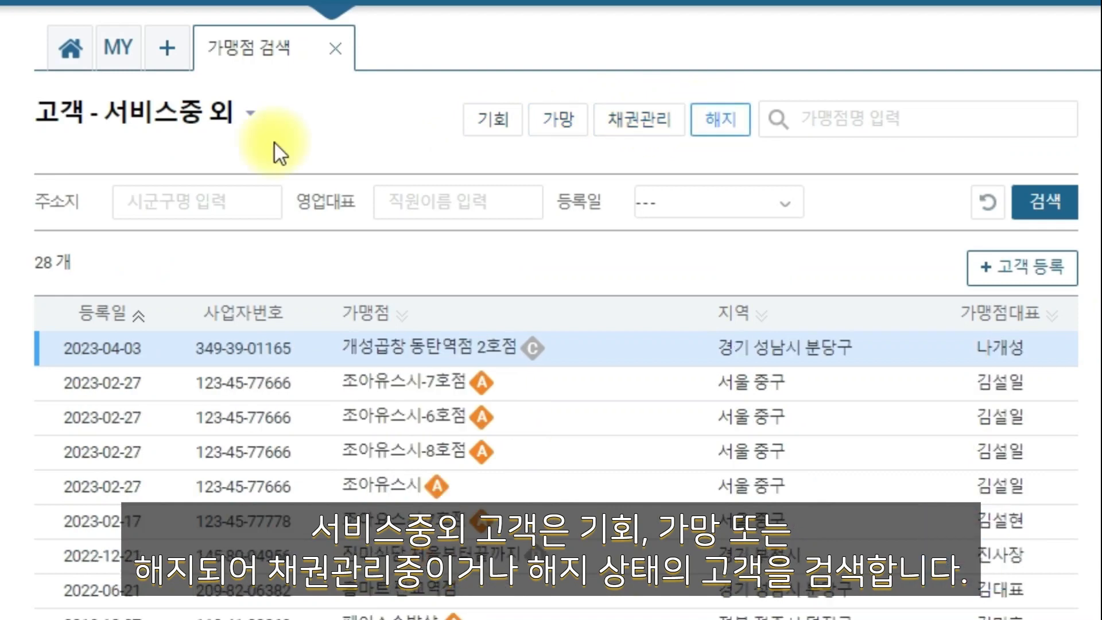
Filter the 고객 - 가맹신청중 list by 보완중, 제출 and 승인, and switch the store search to 위탁 가맹점
{"action": "left_click", "coordinate": [195, 122]}
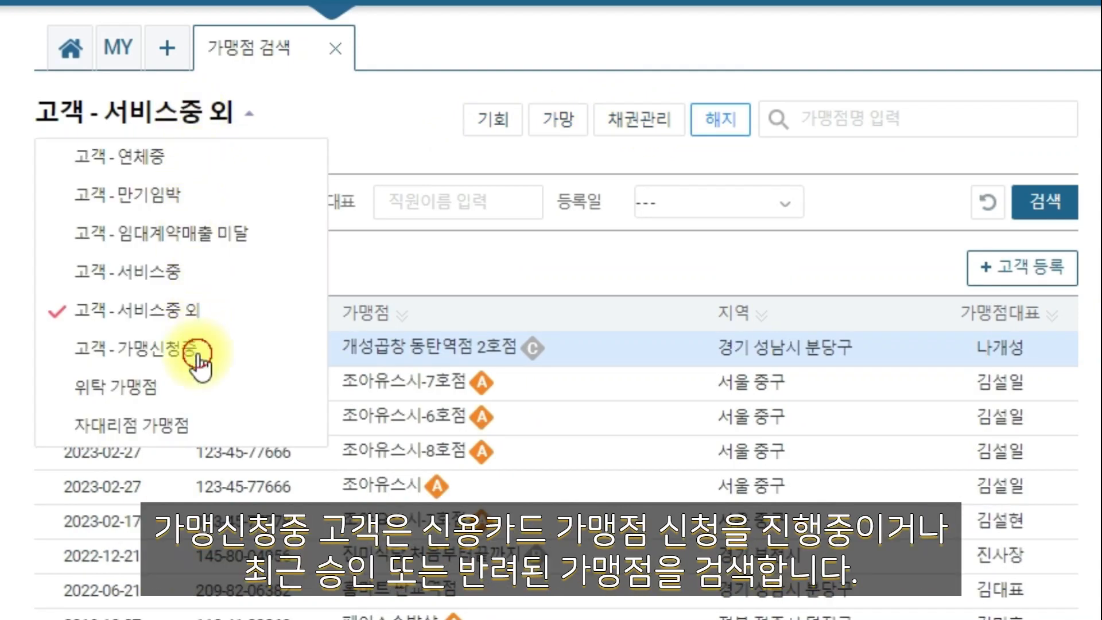
{"action": "left_click", "coordinate": [198, 348]}
{"action": "left_click", "coordinate": [505, 161]}
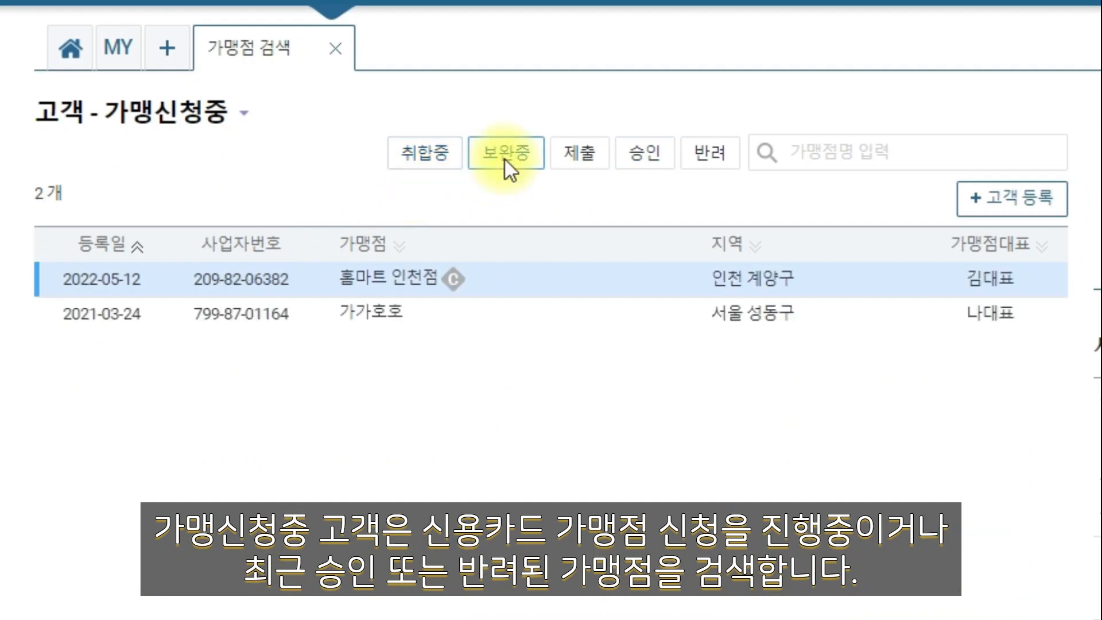
{"action": "left_click", "coordinate": [575, 161]}
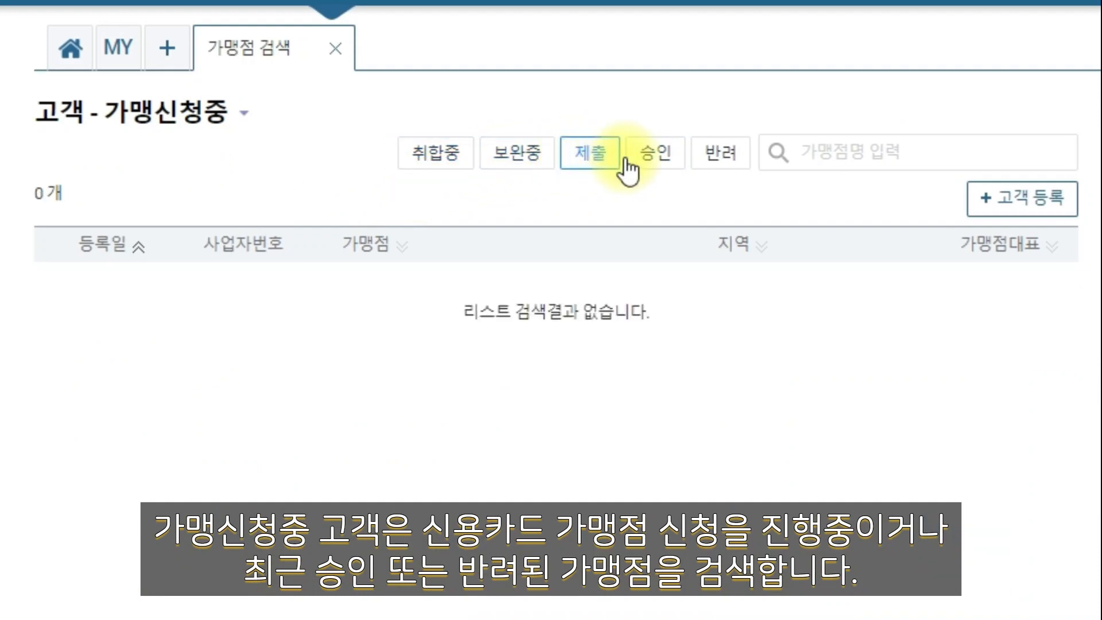
{"action": "left_click", "coordinate": [244, 112]}
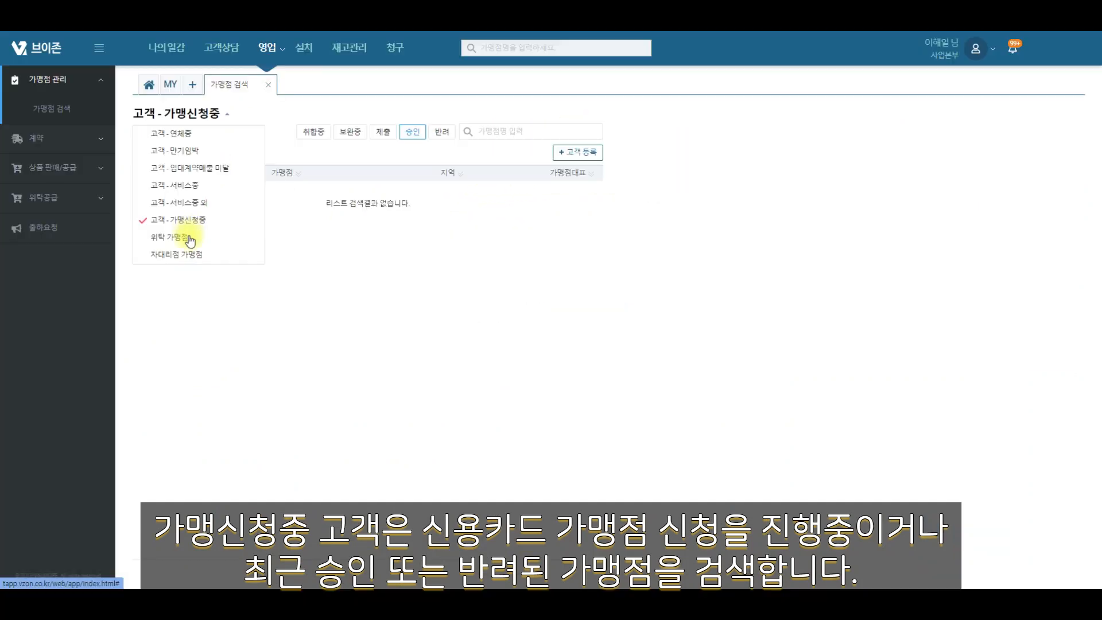
{"action": "left_click", "coordinate": [161, 386]}
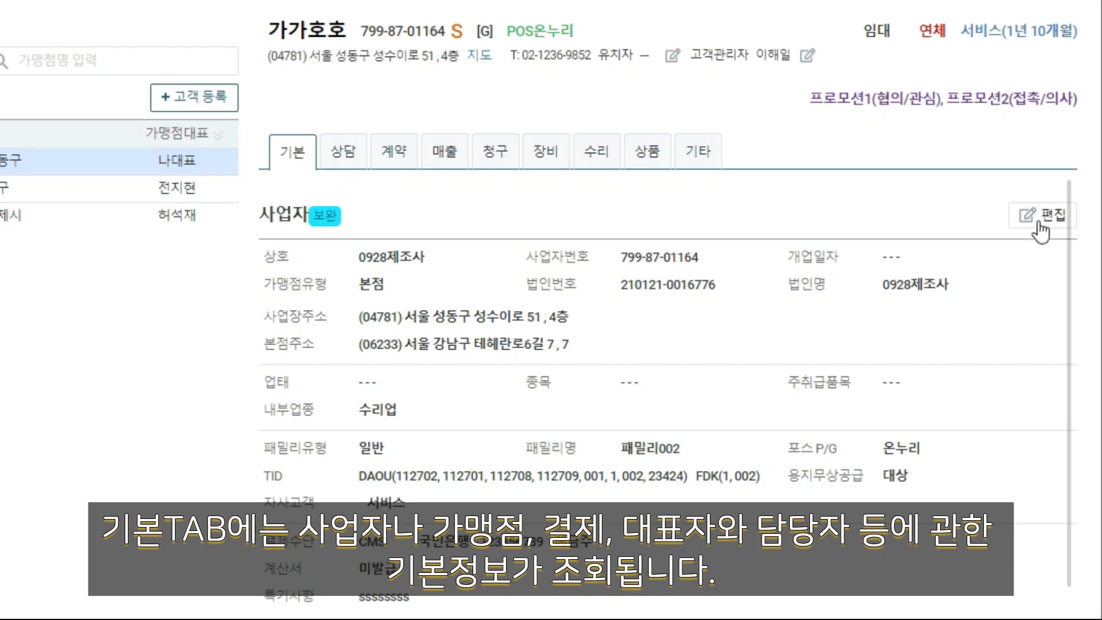
Examine the 자사고객 options in the editable 사업자 details of 가가호호, leaving the edit without saving
{"action": "left_click", "coordinate": [1044, 218]}
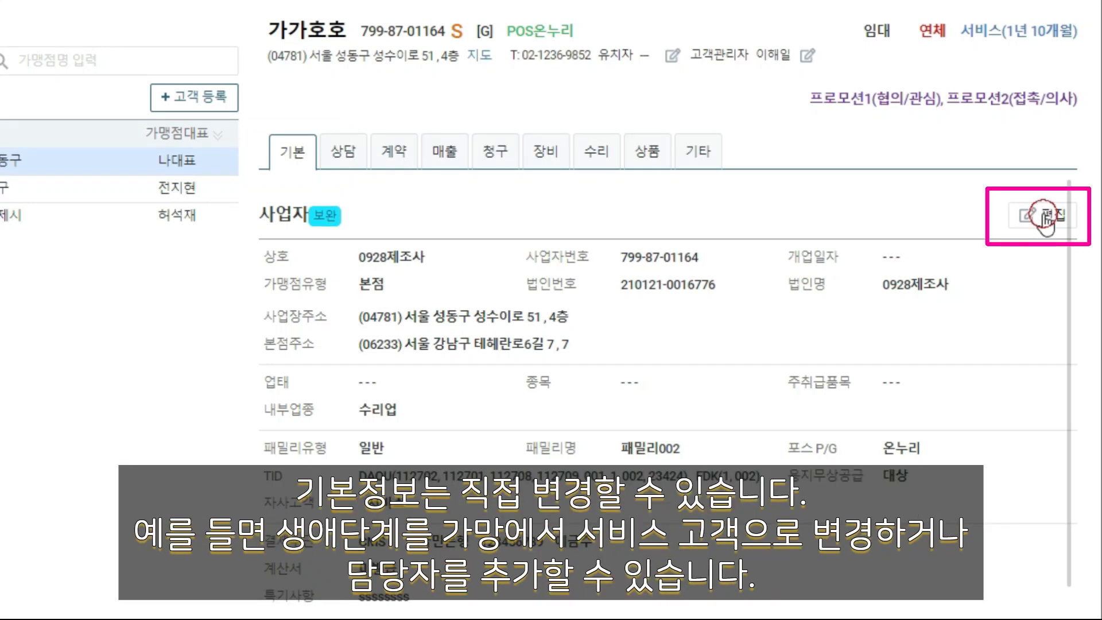
{"action": "scroll", "coordinate": [812, 505], "scroll_direction": "down", "scroll_amount": 3}
{"action": "left_click", "coordinate": [403, 324]}
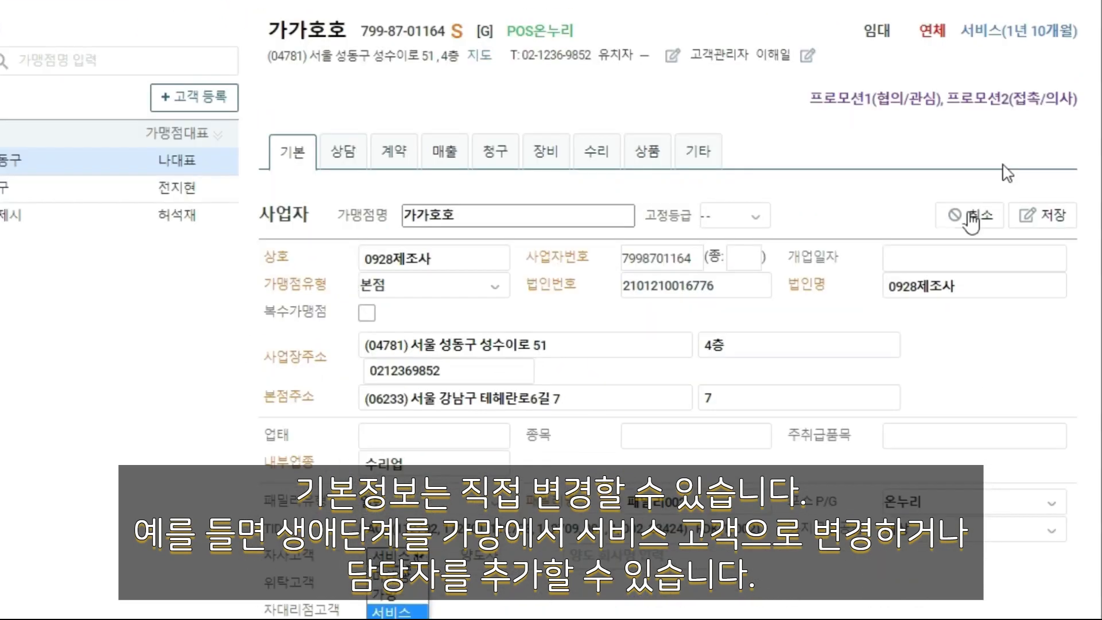
{"action": "left_click", "coordinate": [971, 218]}
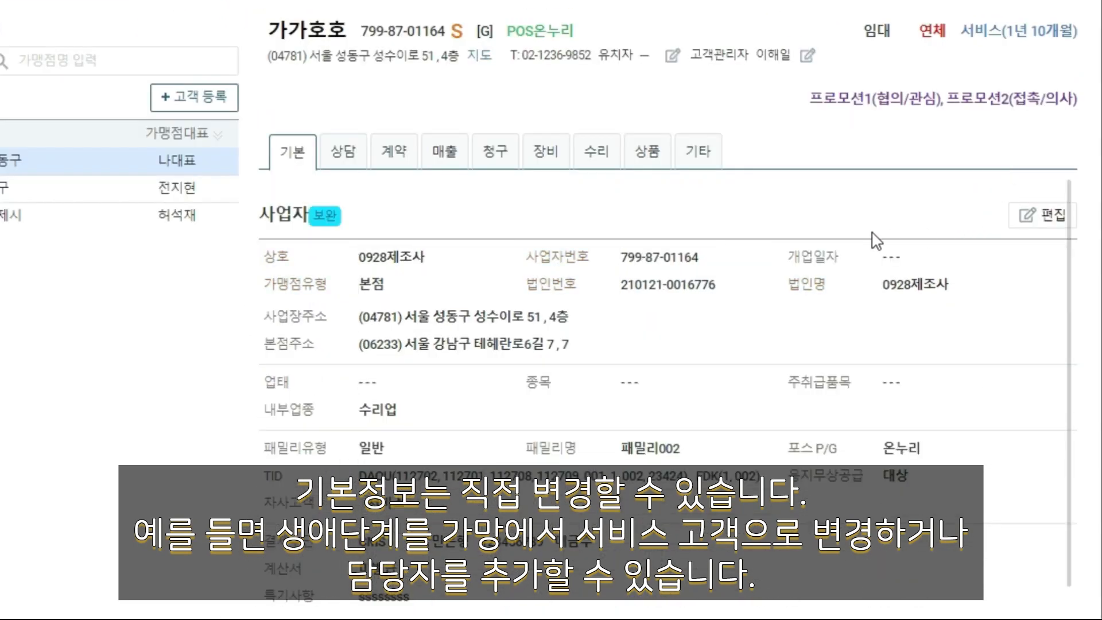
View the 상담, 계약 and 매출 histories of the store 가가호호
{"action": "left_click", "coordinate": [350, 164]}
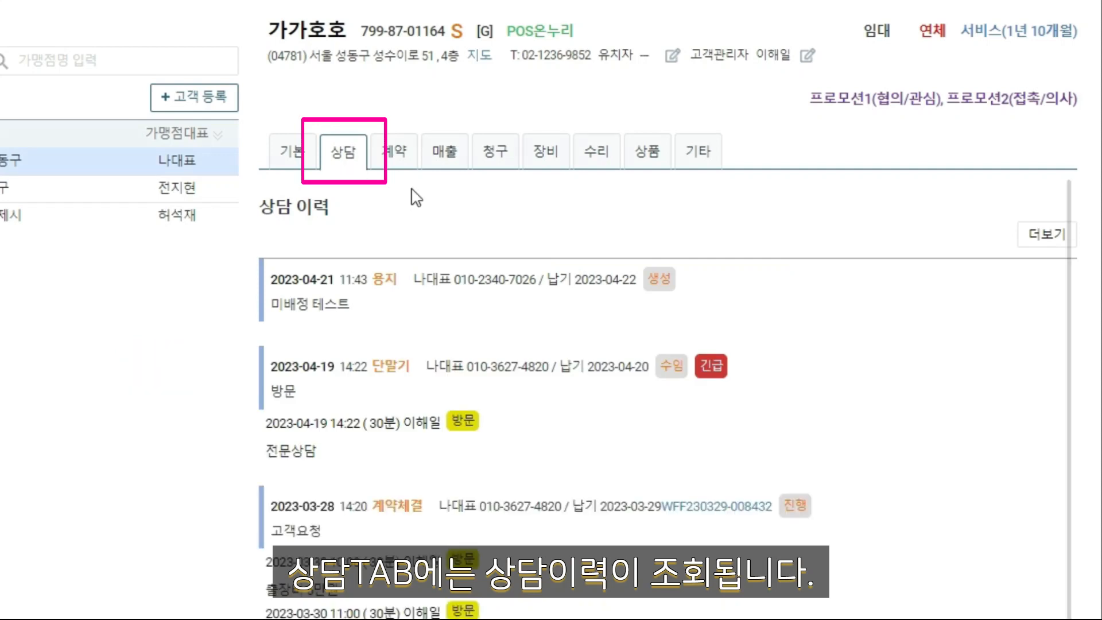
{"action": "left_click", "coordinate": [399, 163]}
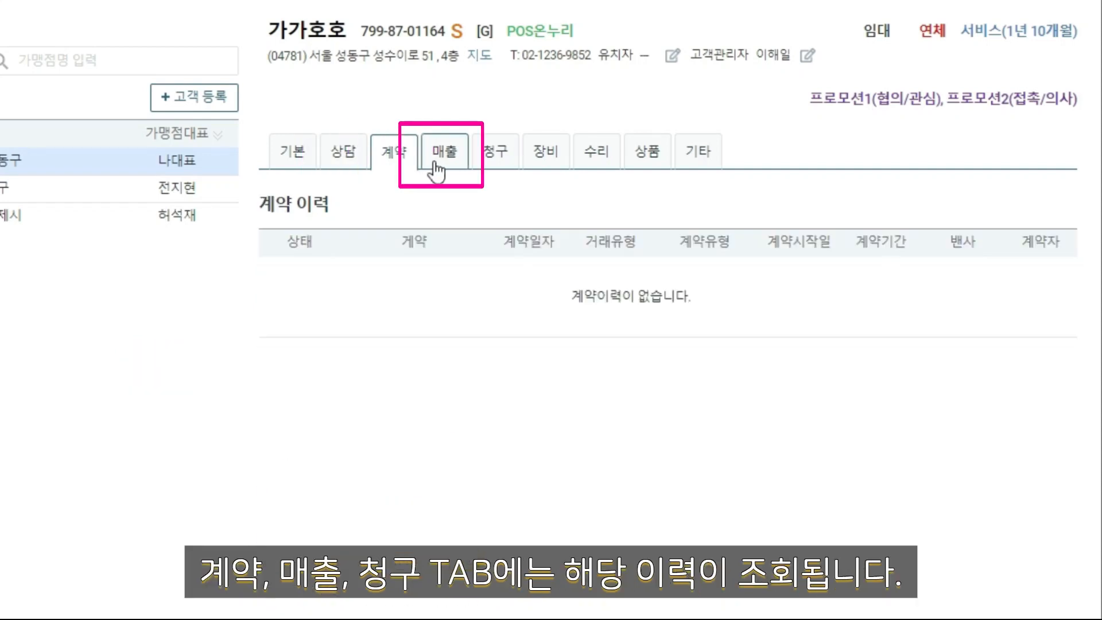
{"action": "left_click", "coordinate": [445, 156]}
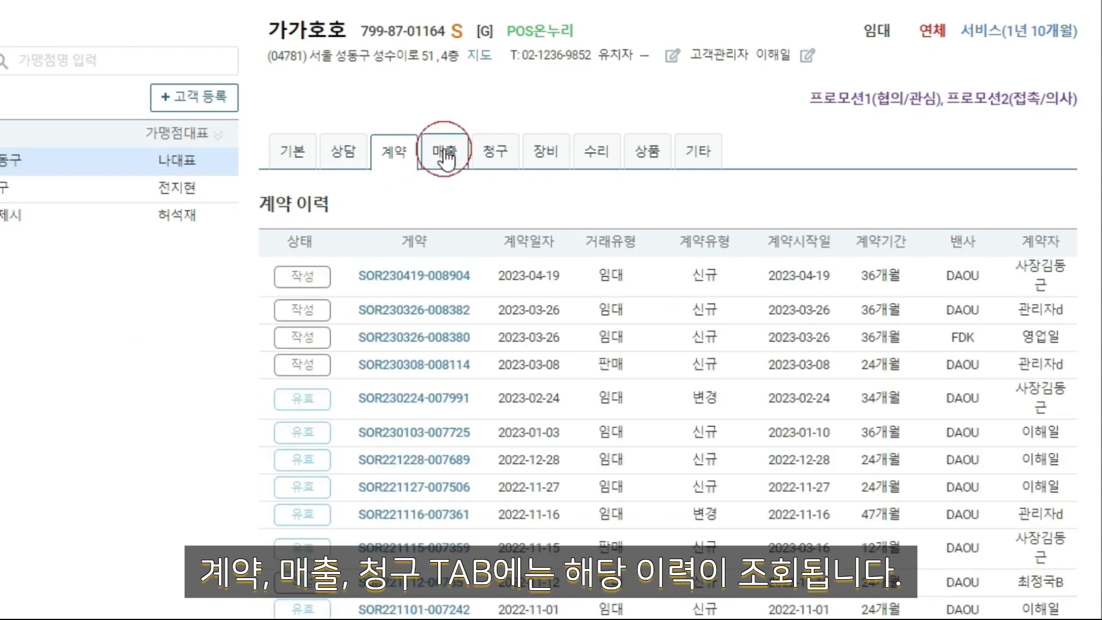
Review 가가호호's installed equipment 상품별 for 모니터 15인치 (2019년) and 계약별 for 모니터 17인치 (2019년)
{"action": "left_click", "coordinate": [546, 162]}
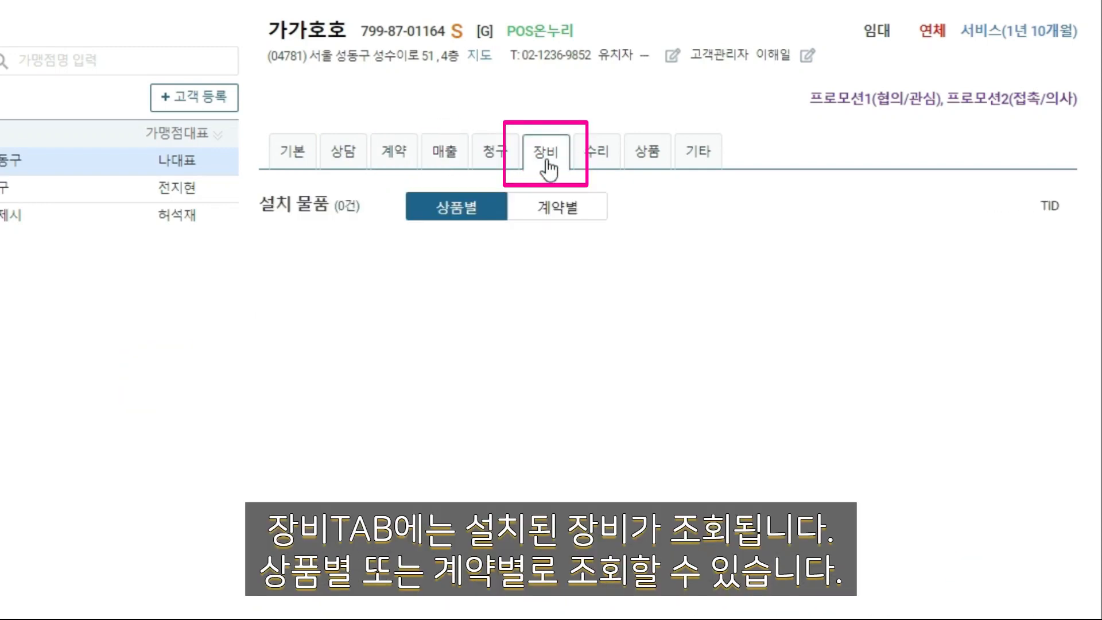
{"action": "left_click", "coordinate": [738, 298]}
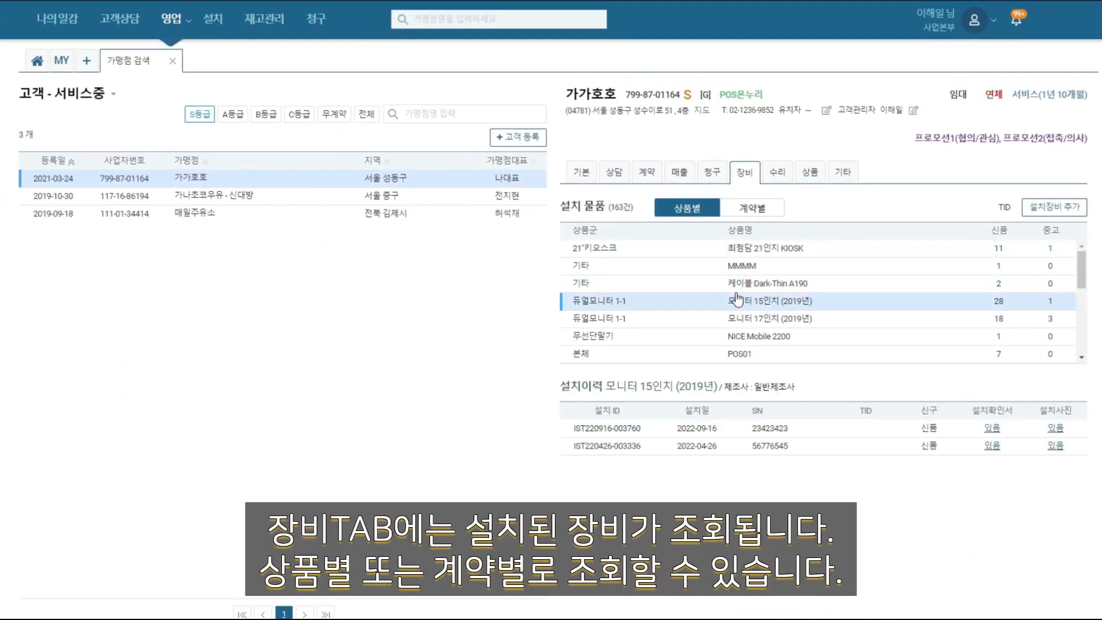
{"action": "left_click", "coordinate": [760, 212]}
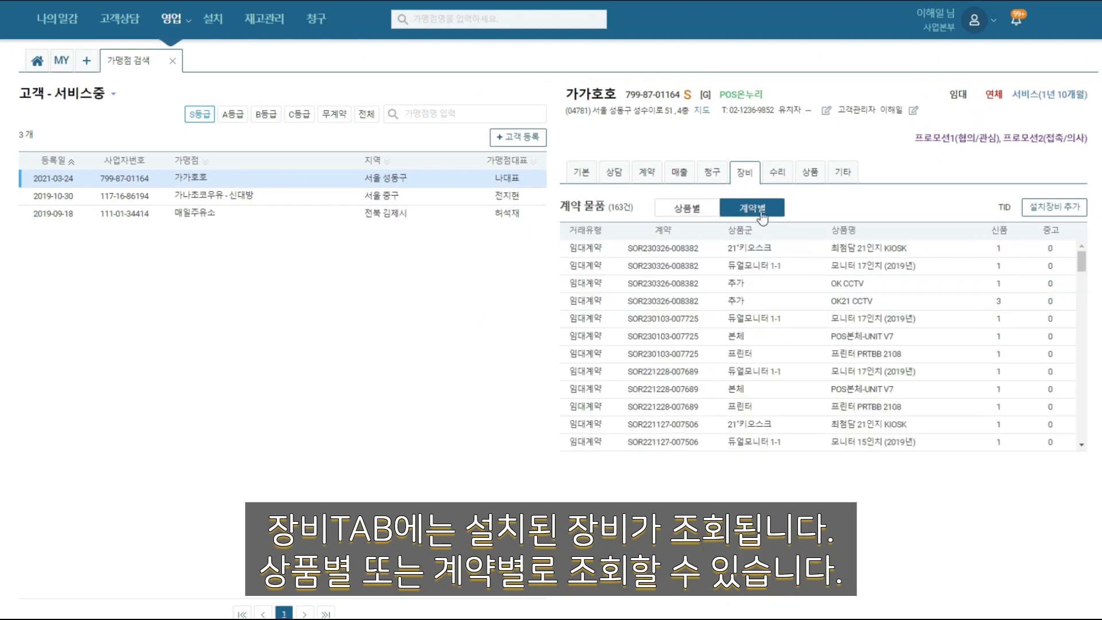
{"action": "left_click", "coordinate": [697, 321]}
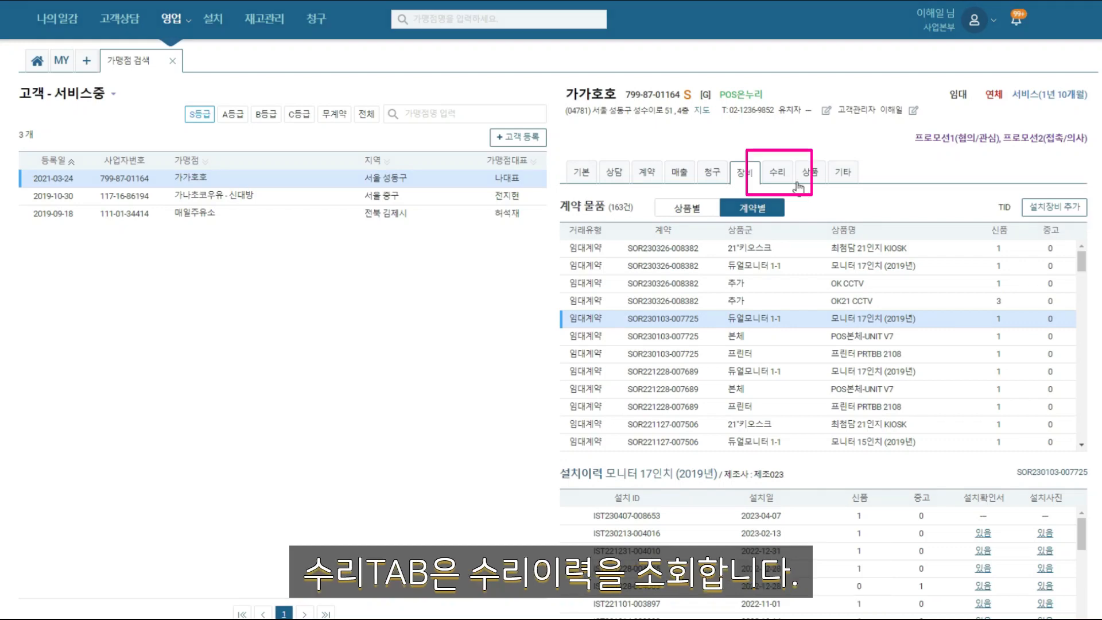
View 가가호호's 수리 history and select the 2023-03-09 repair of the 21-inch KIOSK
{"action": "left_click", "coordinate": [775, 172]}
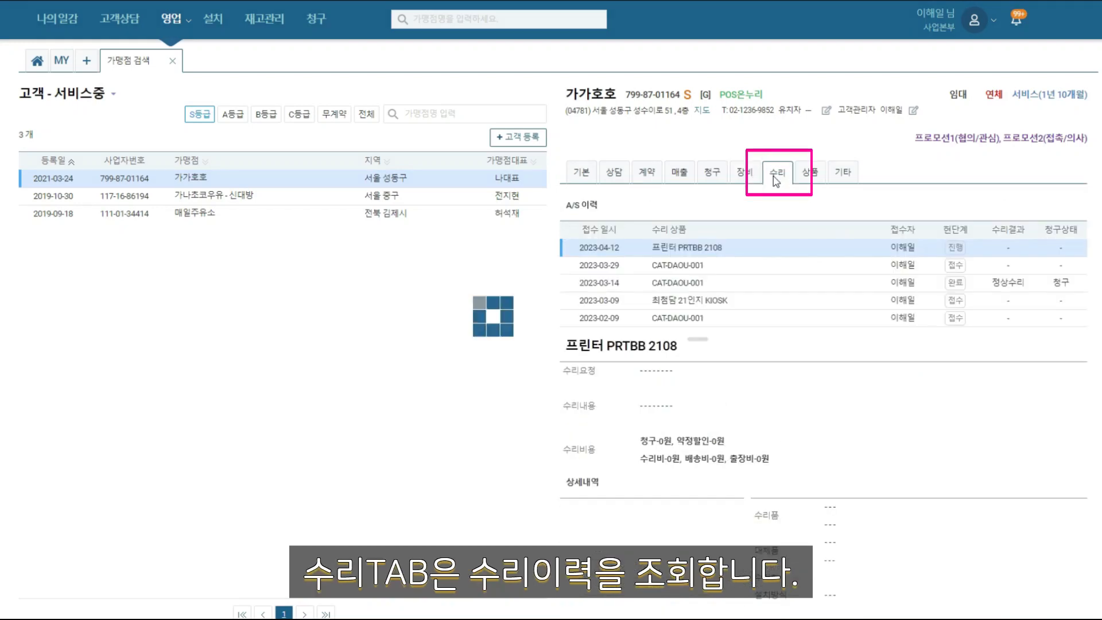
{"action": "left_click", "coordinate": [677, 301]}
Check the 2023-04-17 현장요청 entry in the 상품 공급 이력 of 가가호호, and view the store's 기타 information
{"action": "left_click", "coordinate": [808, 172]}
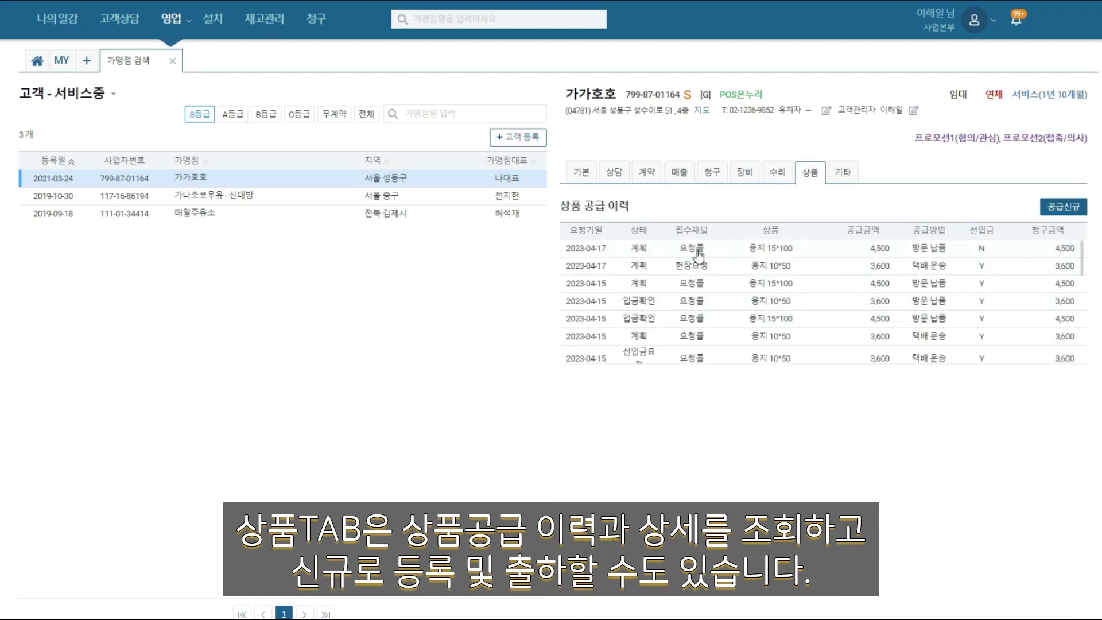
{"action": "left_click", "coordinate": [697, 268]}
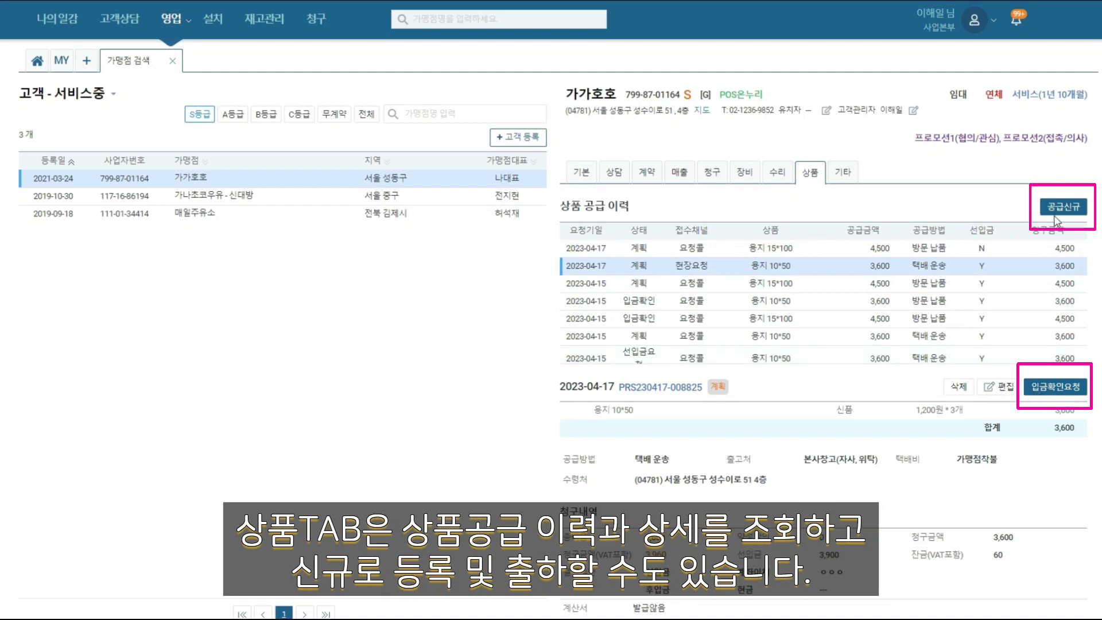
{"action": "left_click", "coordinate": [842, 172]}
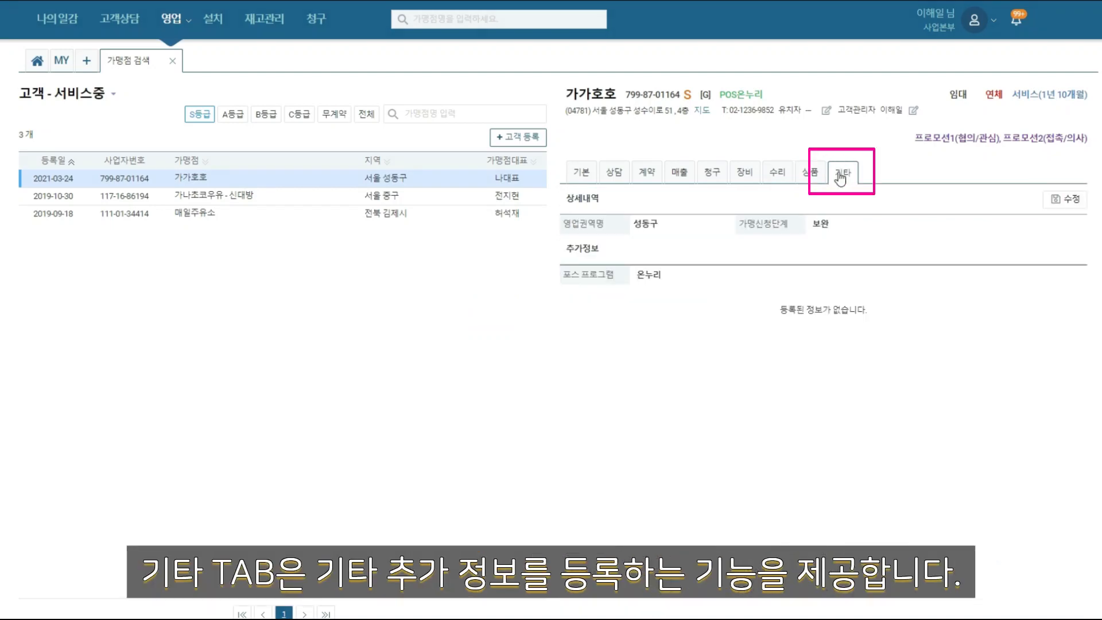